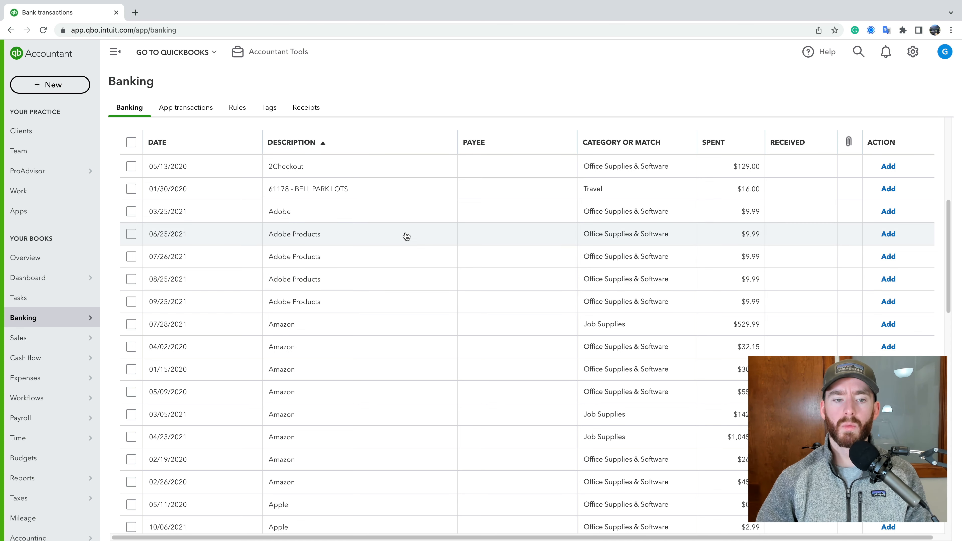
# Step: Duplicate the bank transactions browser tab and return to the original tab's transactions for review
pyautogui.scroll(2, 404, 236)
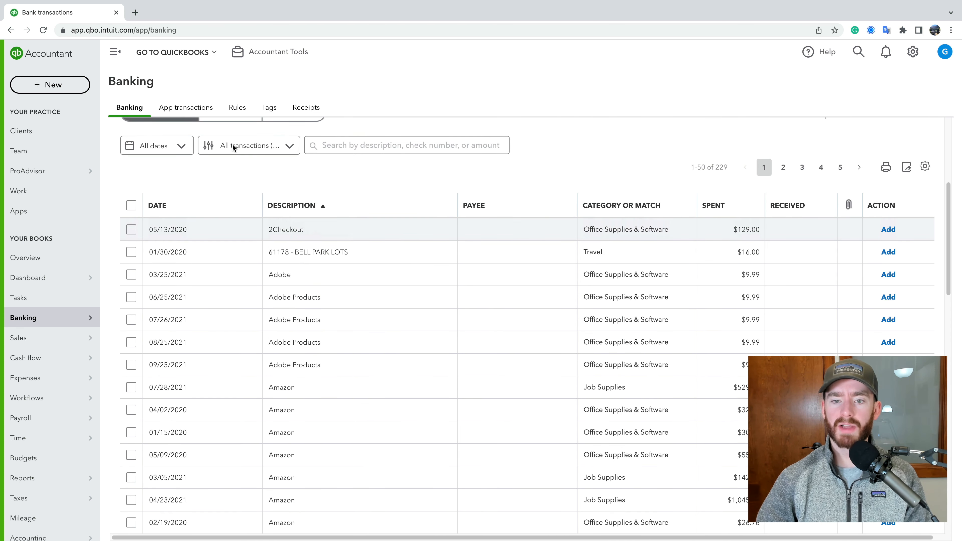
pyautogui.rightClick(79, 14)
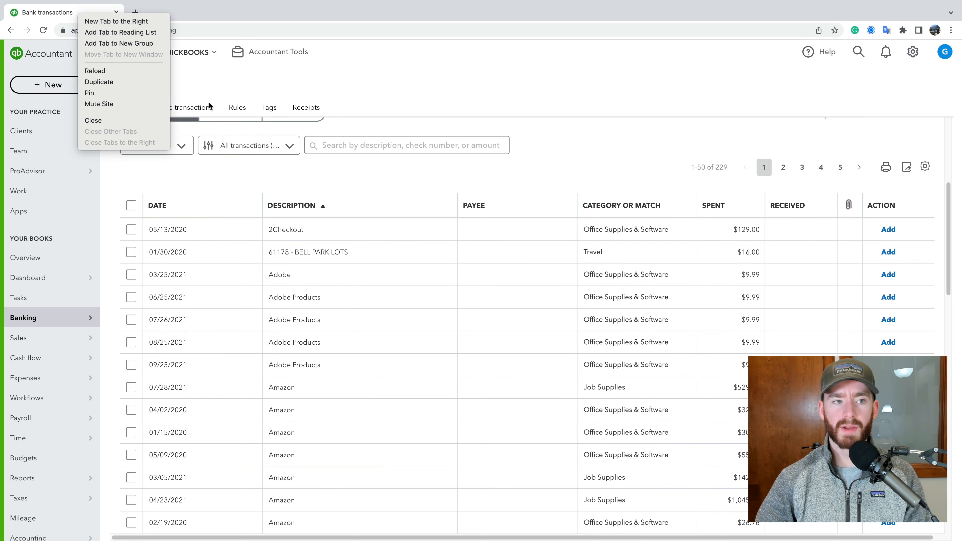
pyautogui.click(99, 82)
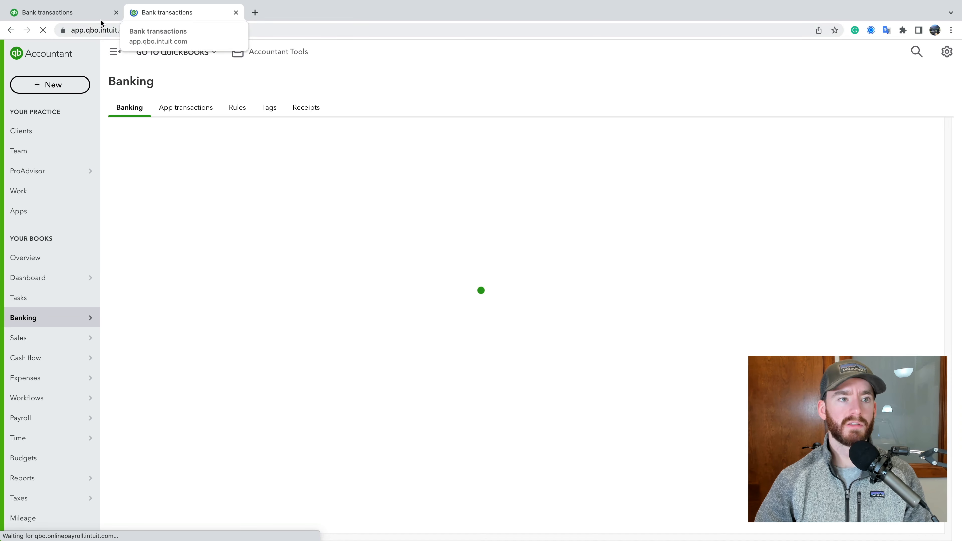
pyautogui.click(91, 19)
pyautogui.scroll(-1, 359, 196)
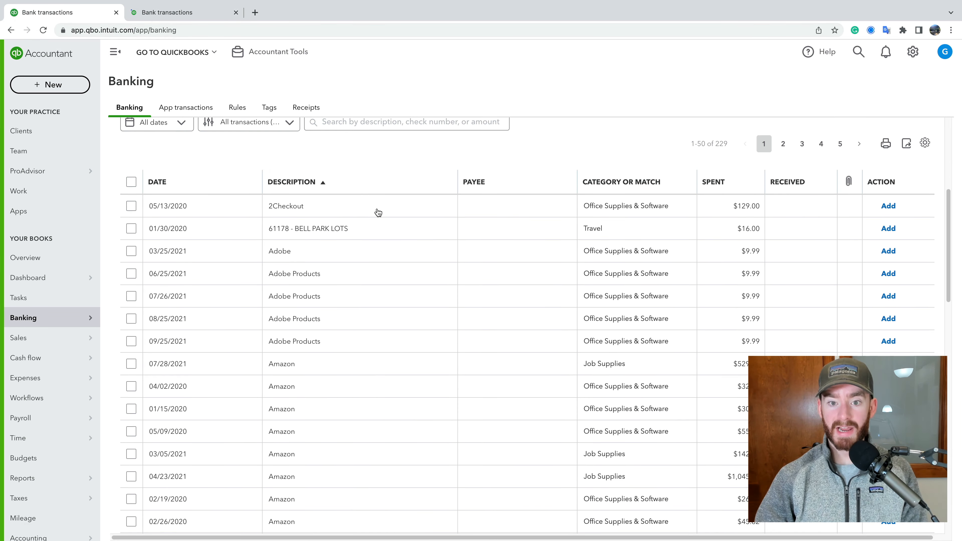
pyautogui.scroll(4, 364, 201)
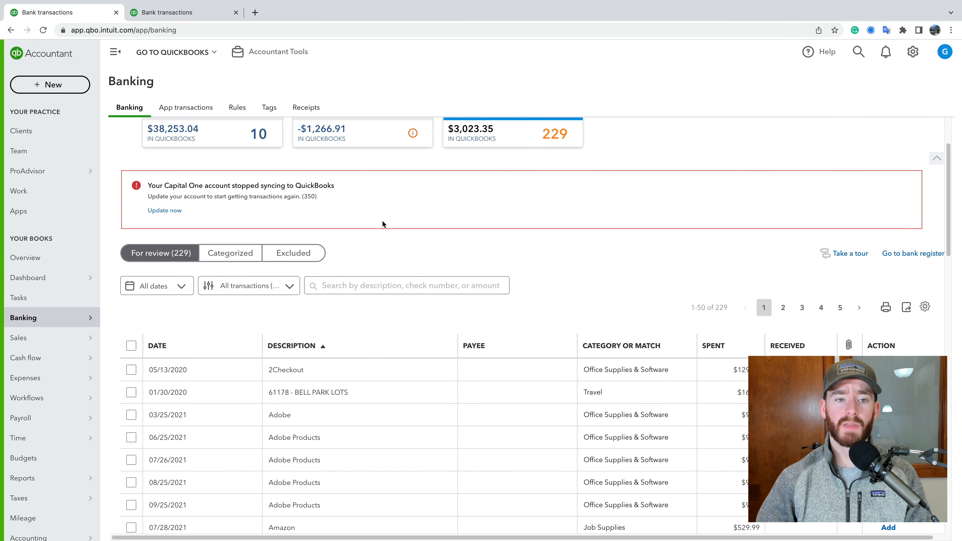
# Step: Open the Vendors list in the duplicated browser tab
pyautogui.click(197, 13)
pyautogui.moveTo(87, 284)
pyautogui.scroll(-1, 84, 299)
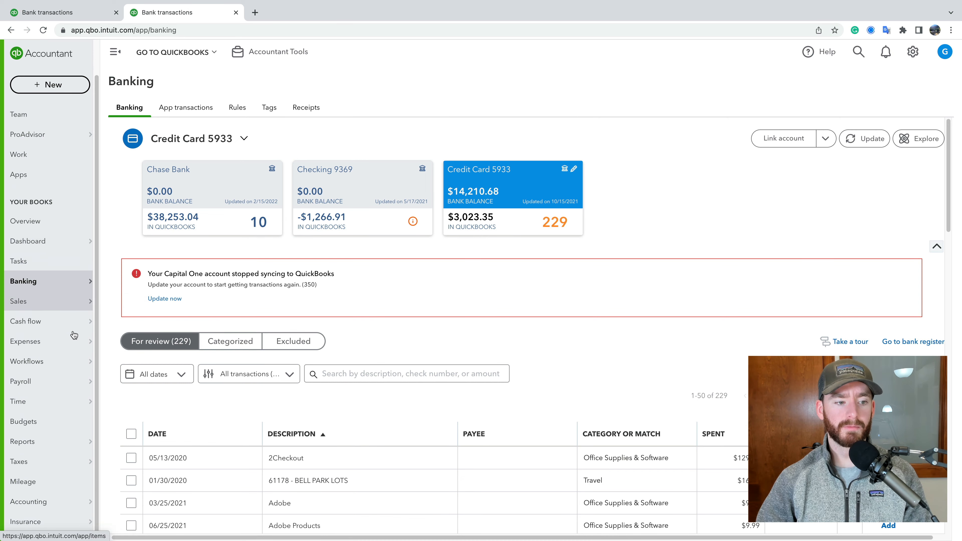
pyautogui.moveTo(69, 345)
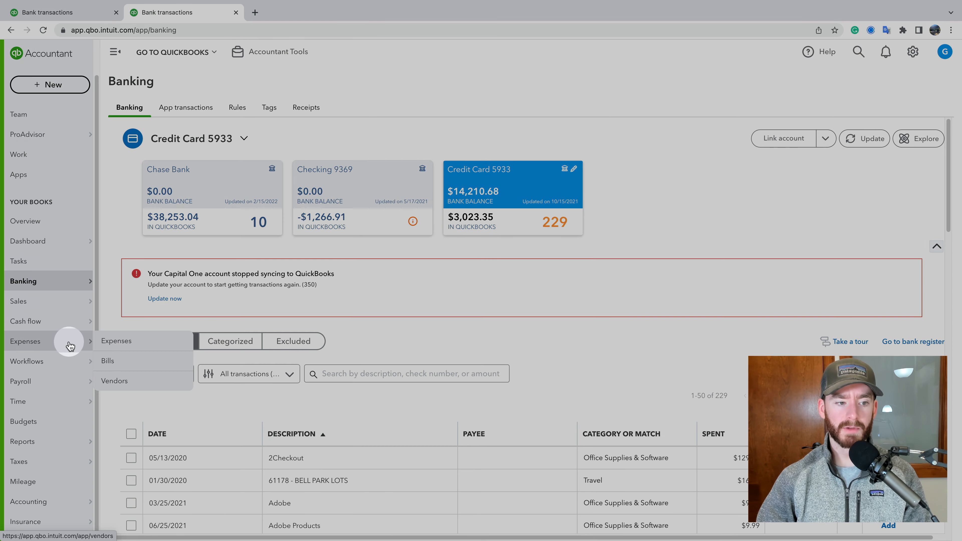
pyautogui.click(127, 380)
pyautogui.scroll(-2, 451, 165)
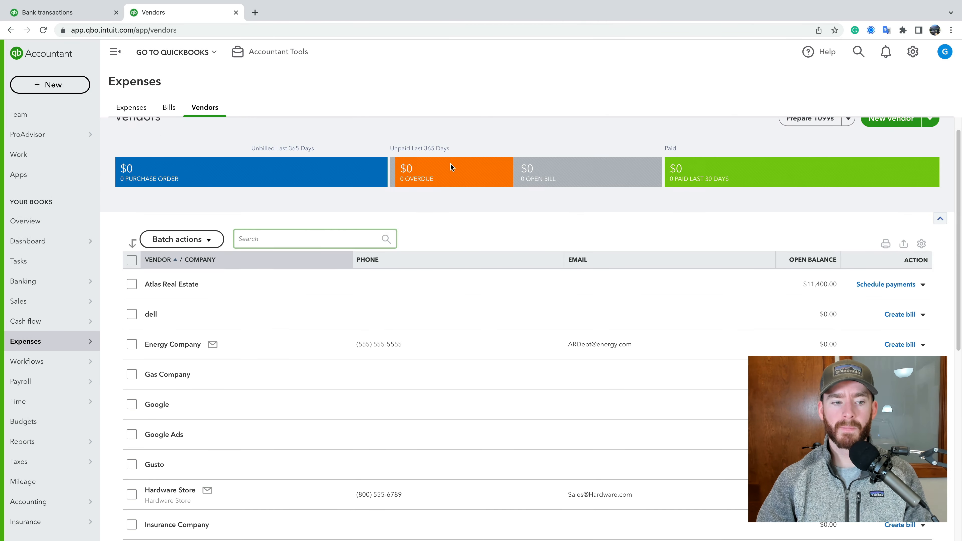
# Step: Return to the bank transactions and expand the details of the 07/28/2021 Amazon transaction
pyautogui.click(73, 15)
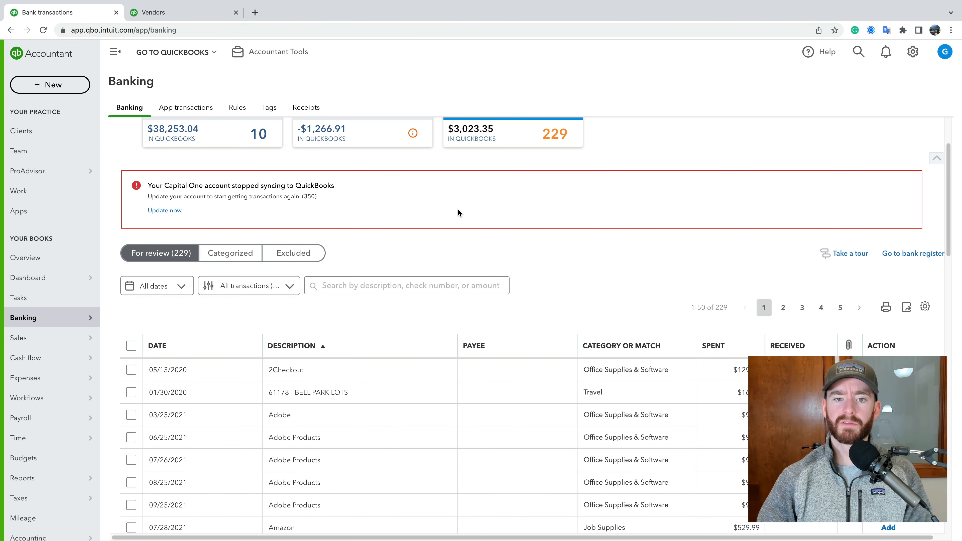
pyautogui.scroll(2, 458, 212)
pyautogui.scroll(-5, 459, 212)
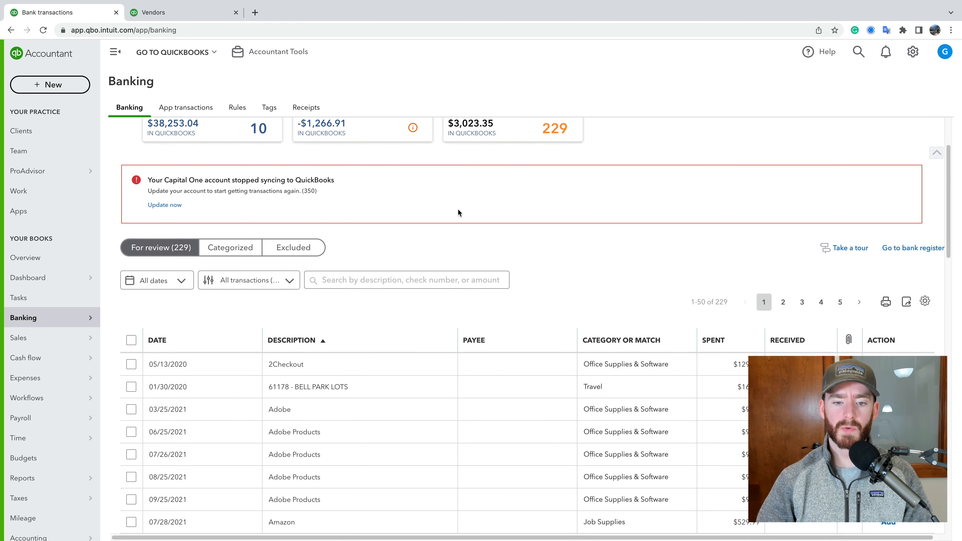
pyautogui.scroll(-1, 397, 189)
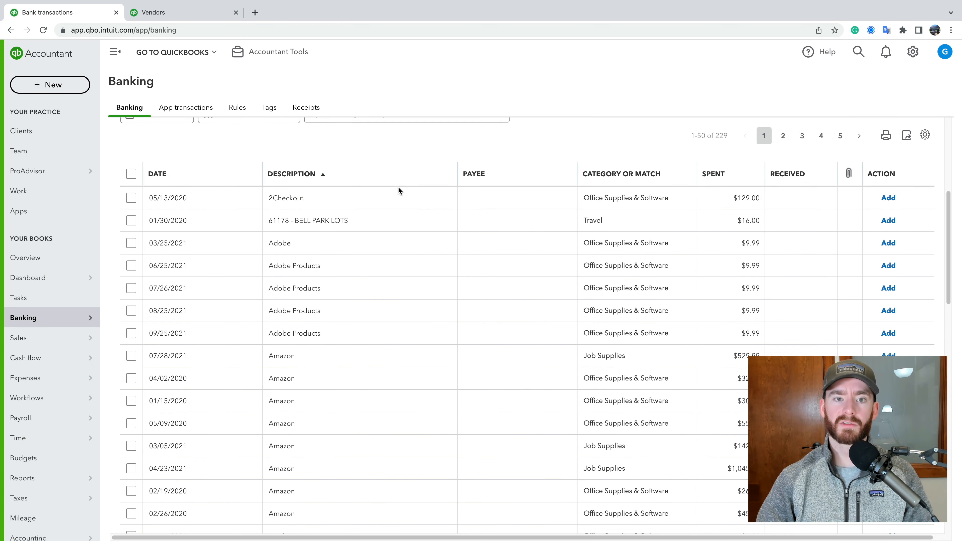
pyautogui.scroll(-1, 322, 303)
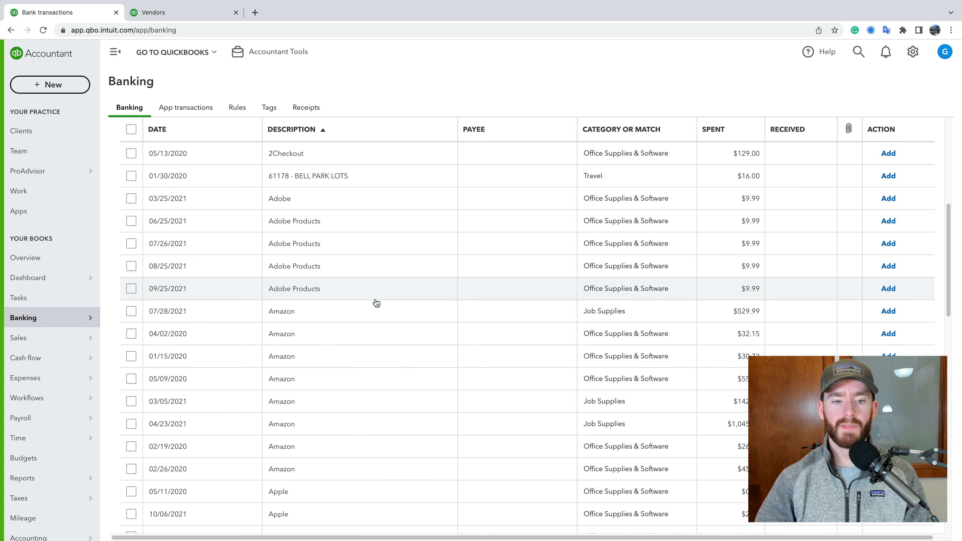
pyautogui.click(373, 308)
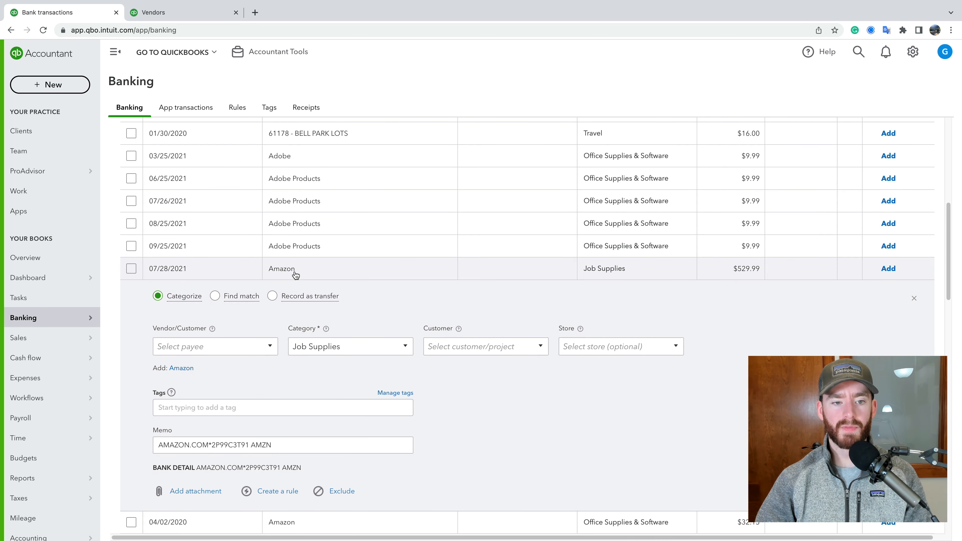
# Step: Check the vendor list against the bank feed and collapse the 07/28/2021 Amazon transaction's details
pyautogui.click(170, 12)
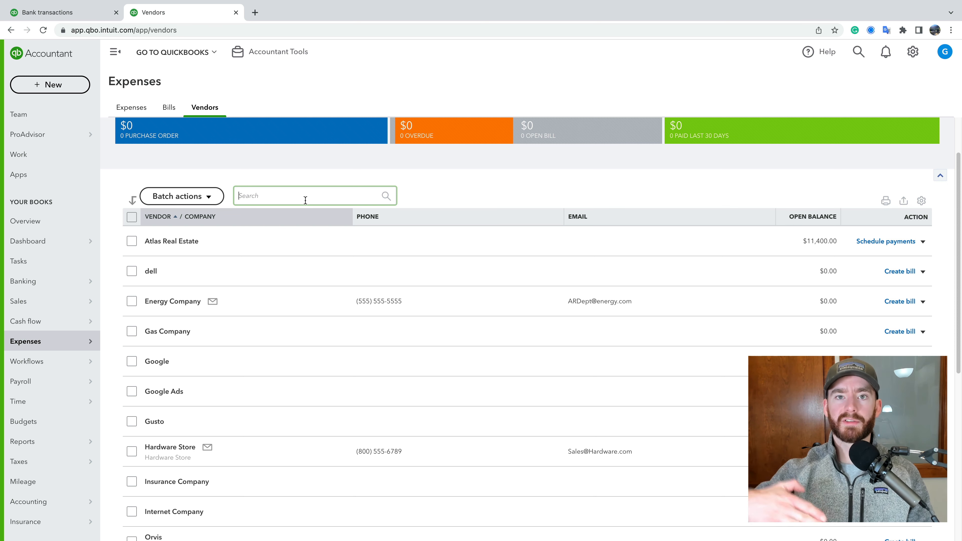
pyautogui.click(55, 13)
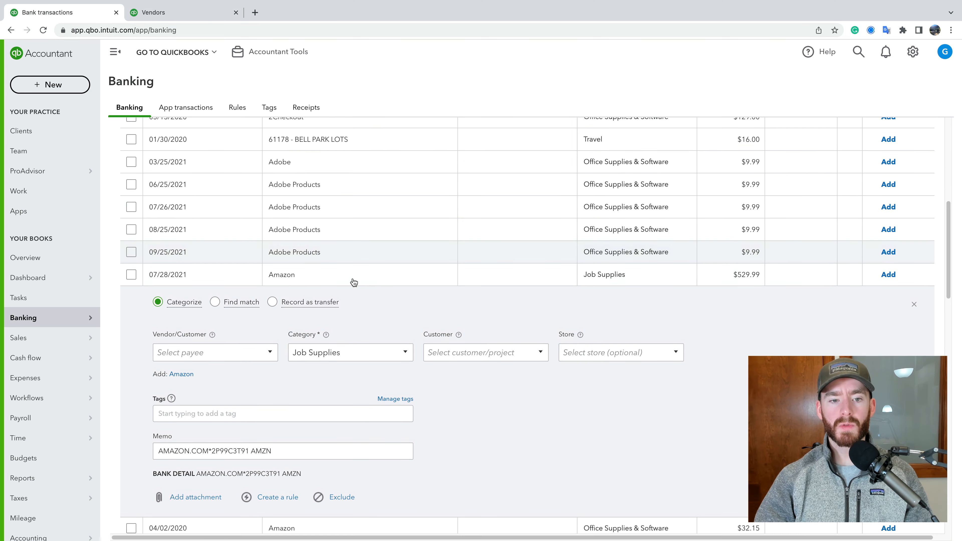
pyautogui.click(357, 280)
pyautogui.scroll(1, 395, 225)
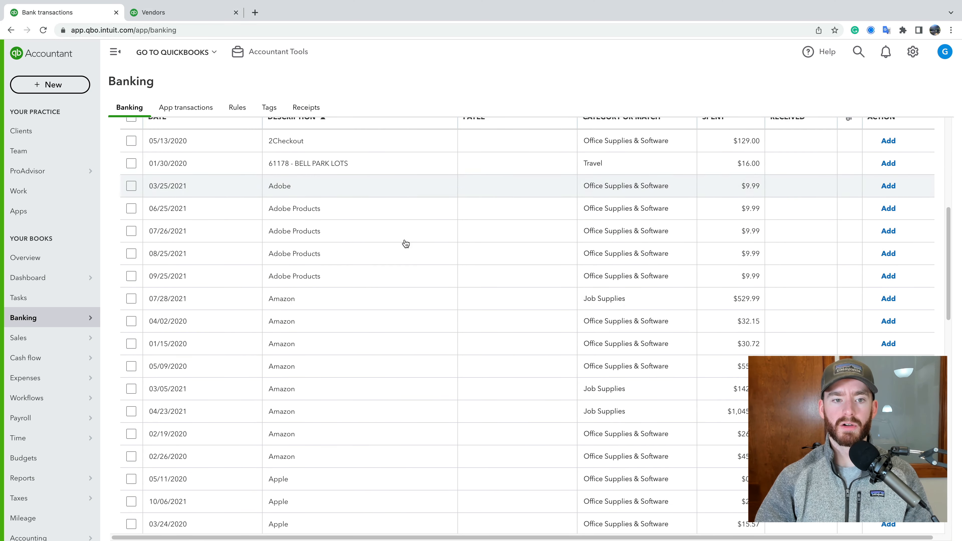
pyautogui.scroll(-2, 404, 243)
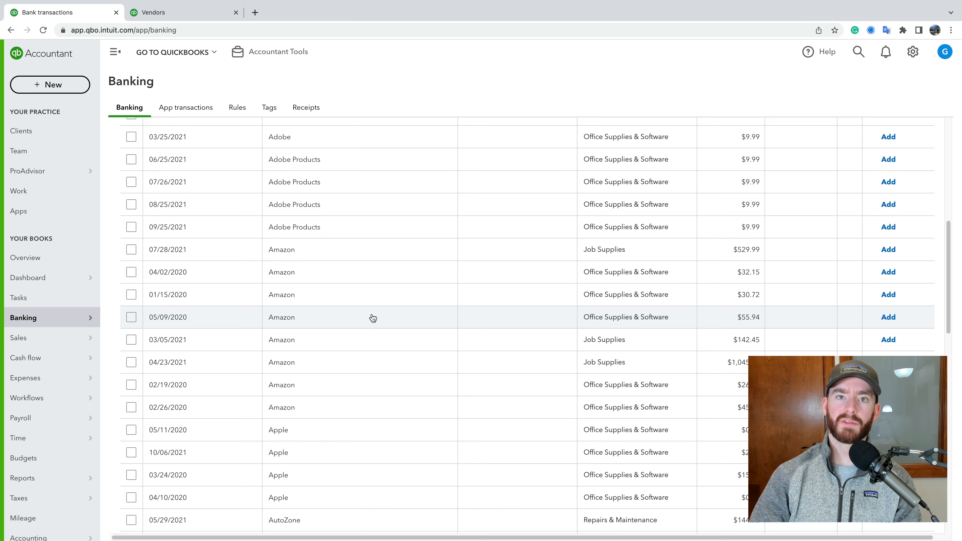
pyautogui.click(166, 12)
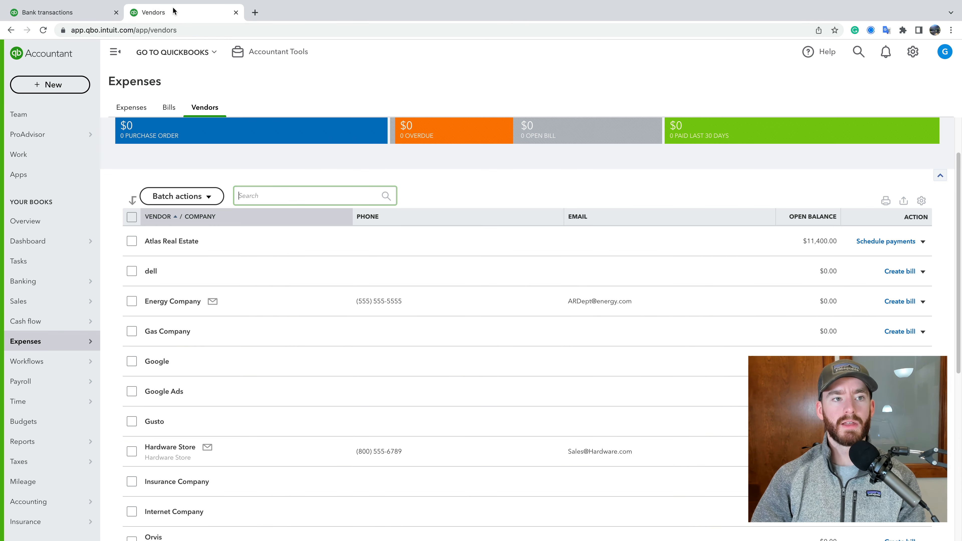
pyautogui.click(74, 19)
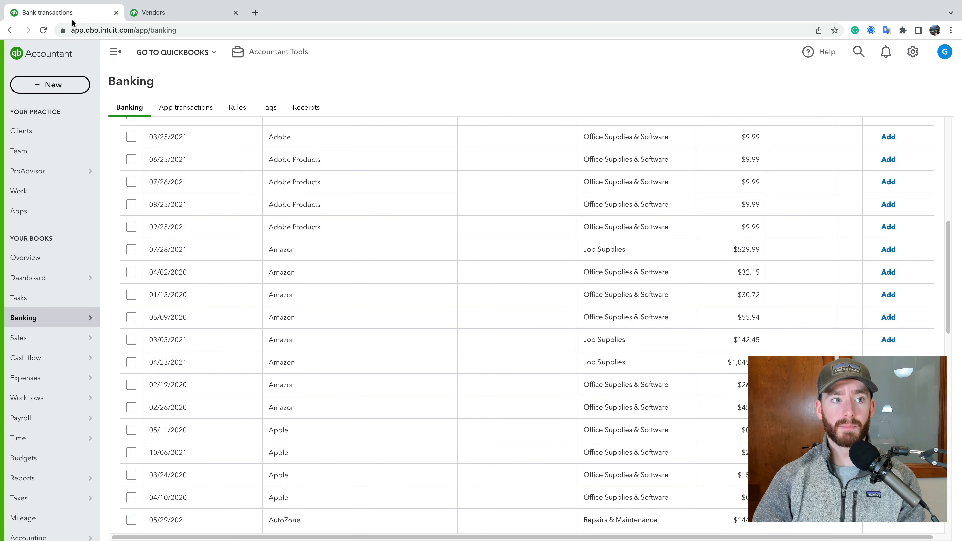
# Step: Duplicate the Vendors browser tab and open the banking Rules page in the copy
pyautogui.click(189, 18)
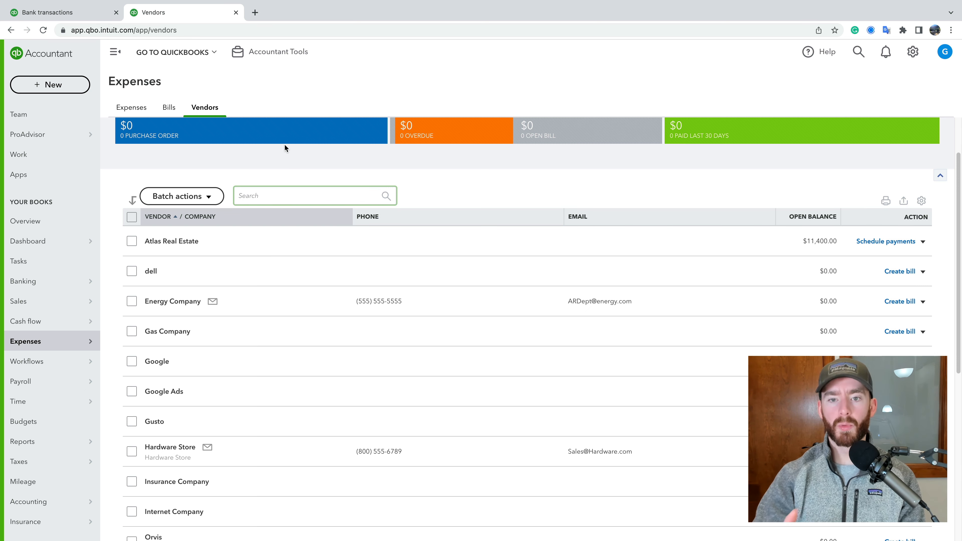
pyautogui.rightClick(161, 16)
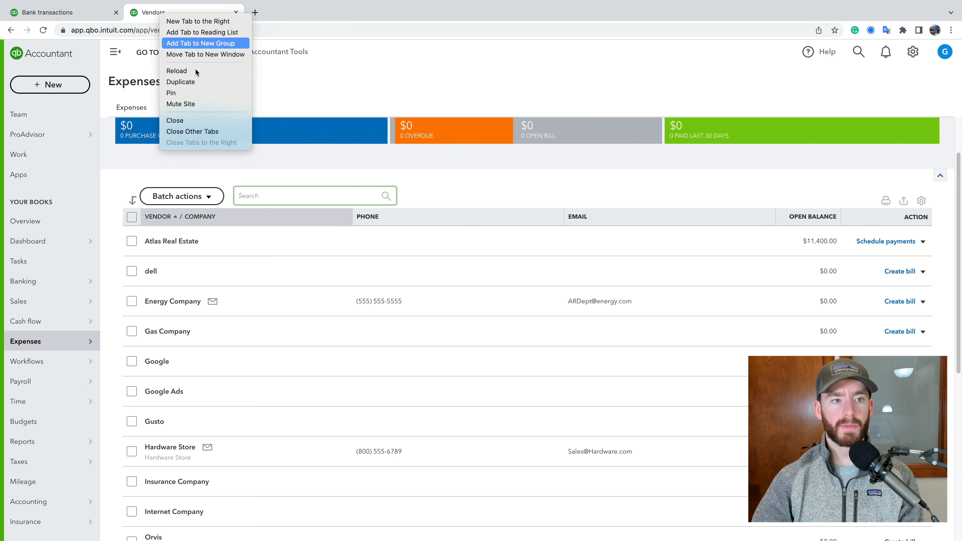
pyautogui.click(199, 81)
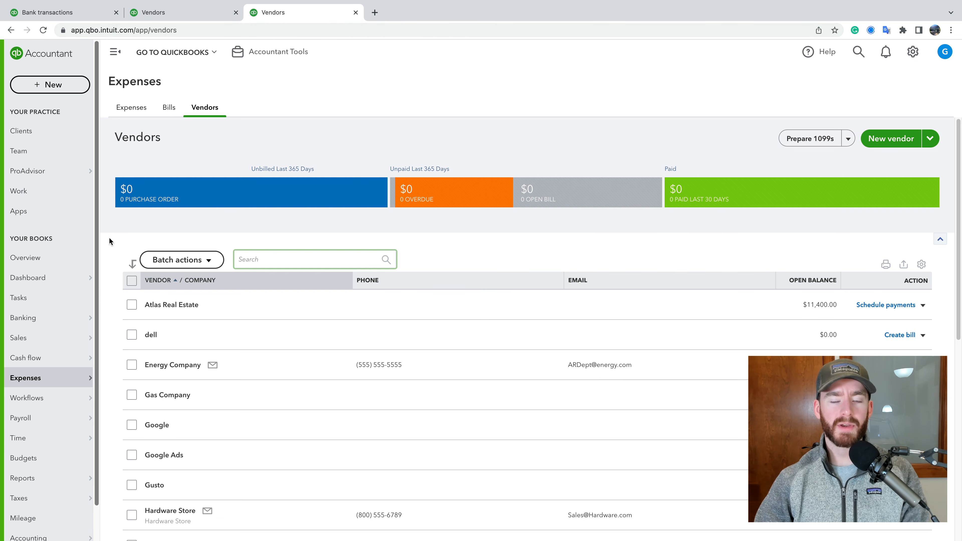
pyautogui.scroll(-1, 275, 187)
pyautogui.click(54, 298)
pyautogui.scroll(-1, 54, 299)
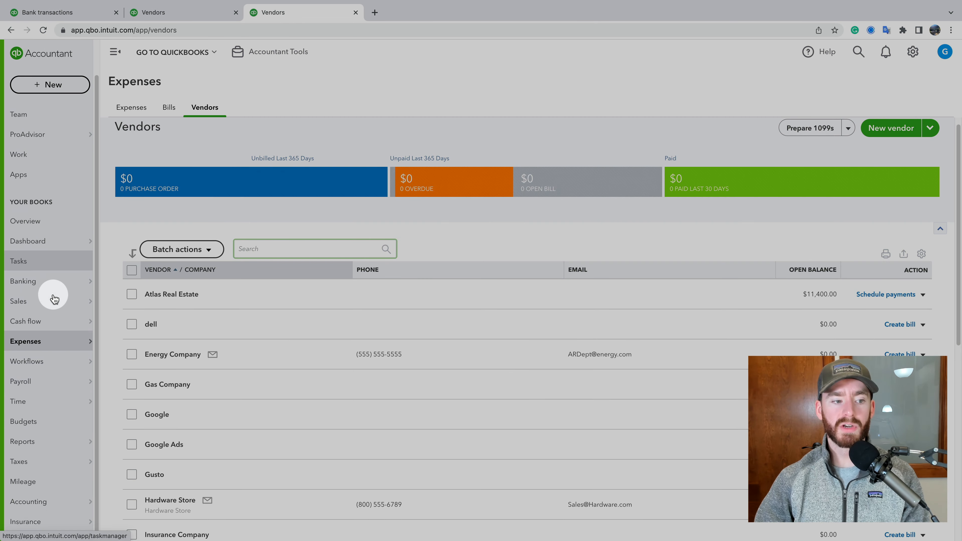
pyautogui.moveTo(48, 282)
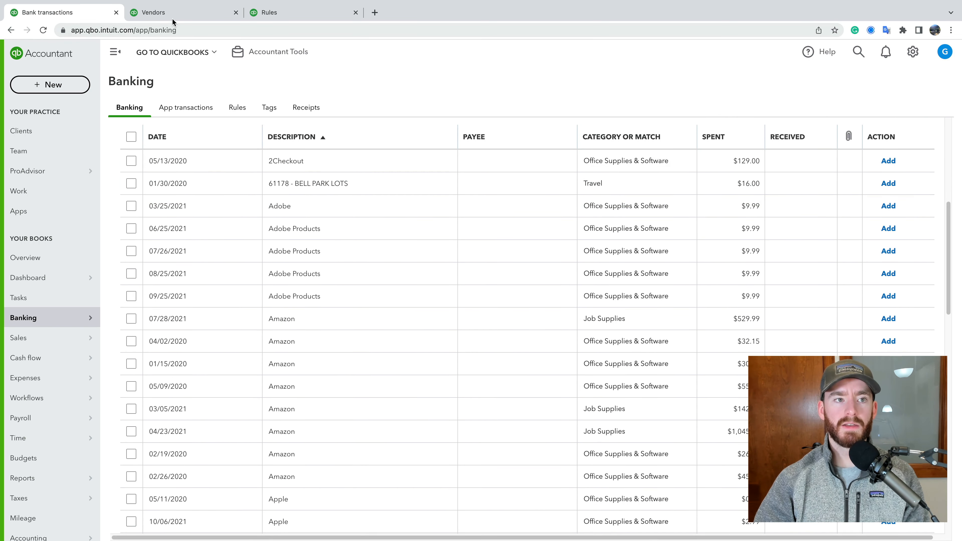
# Step: Review the vendor list and the bank rules list in their separate browser tabs
pyautogui.click(185, 13)
pyautogui.scroll(-1, 332, 240)
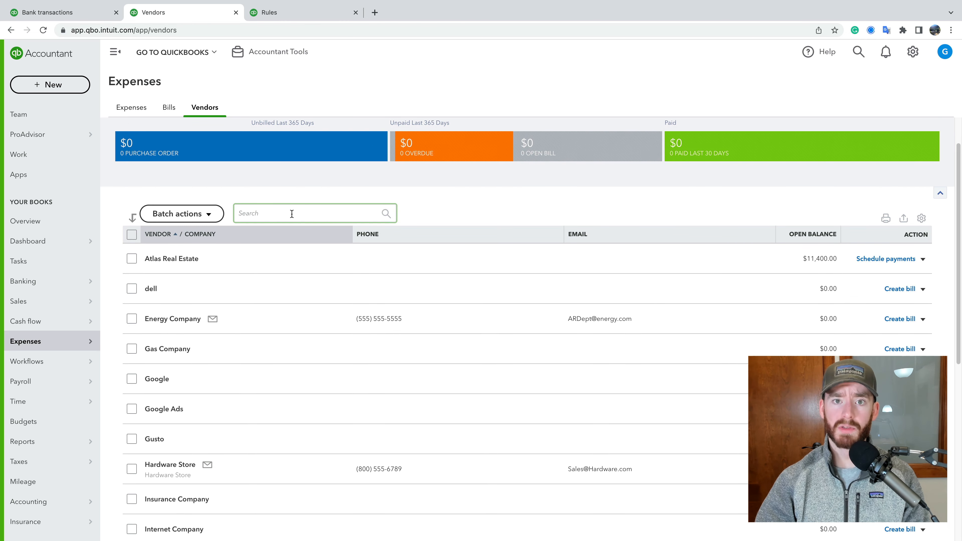
pyautogui.click(310, 16)
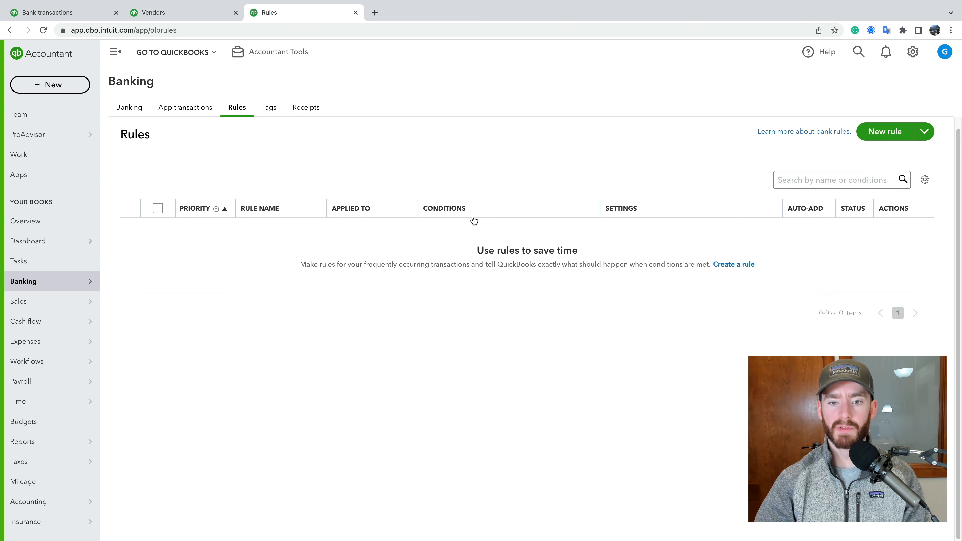
pyautogui.scroll(1, 473, 162)
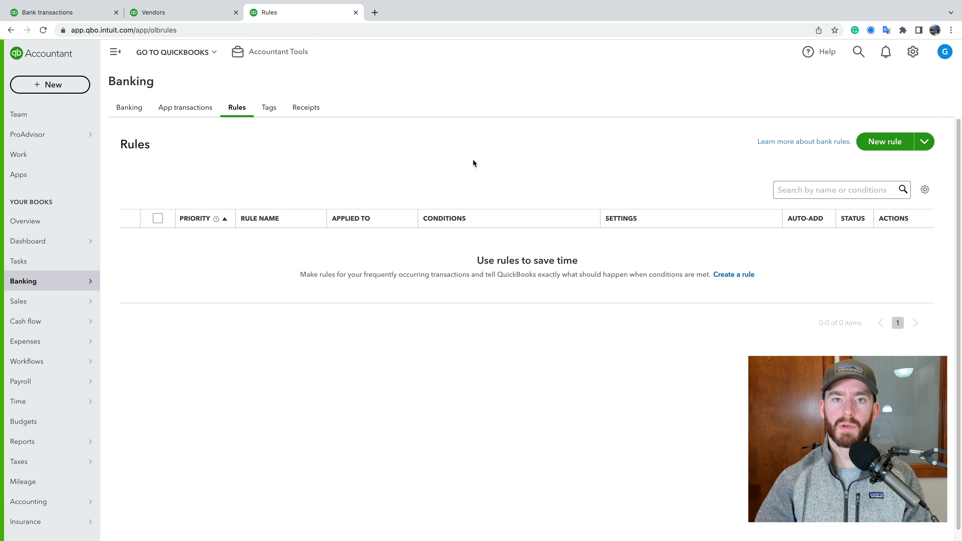
# Step: Page through the bank transactions for review to locate the Pilot Travel Center entries
pyautogui.click(48, 12)
pyautogui.scroll(-20, 404, 295)
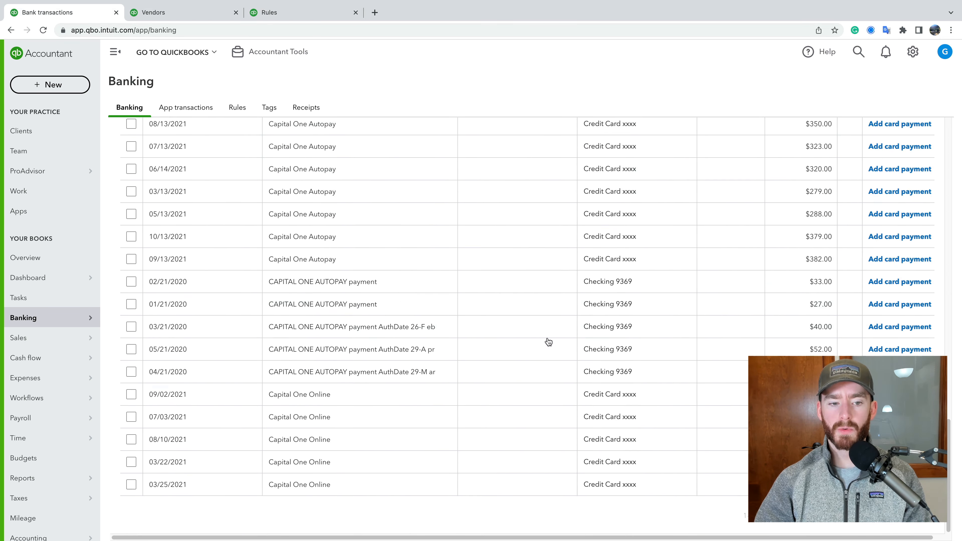
pyautogui.scroll(-10, 558, 313)
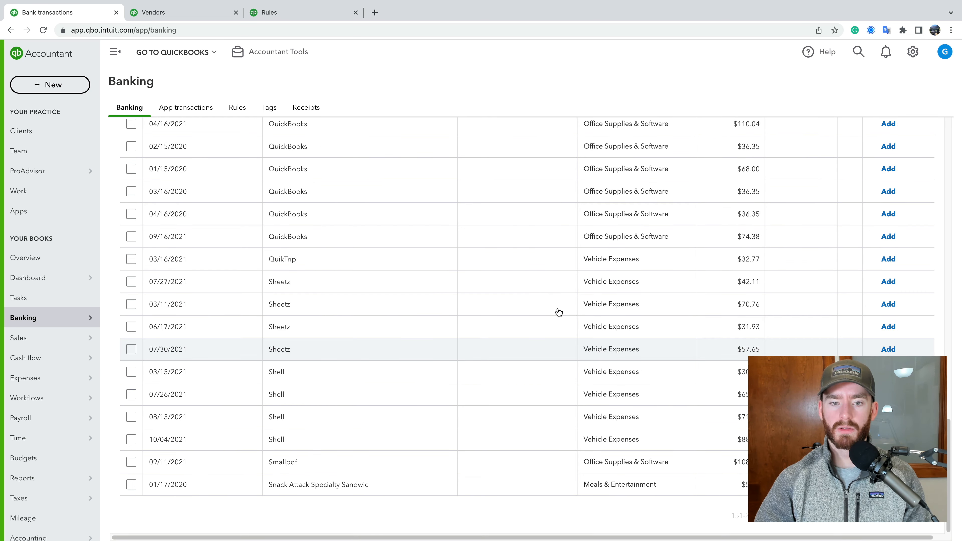
pyautogui.scroll(10, 396, 365)
pyautogui.scroll(5, 398, 365)
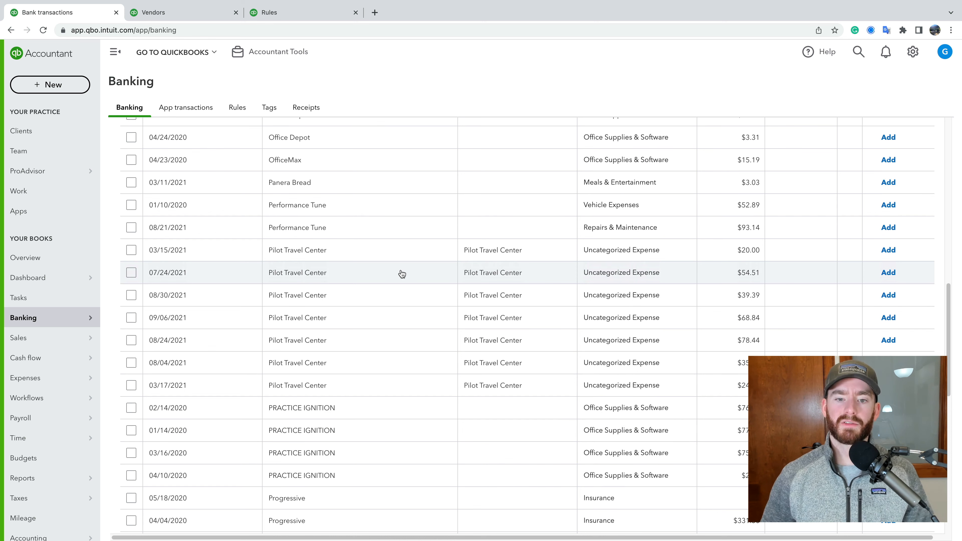
pyautogui.scroll(-1, 434, 220)
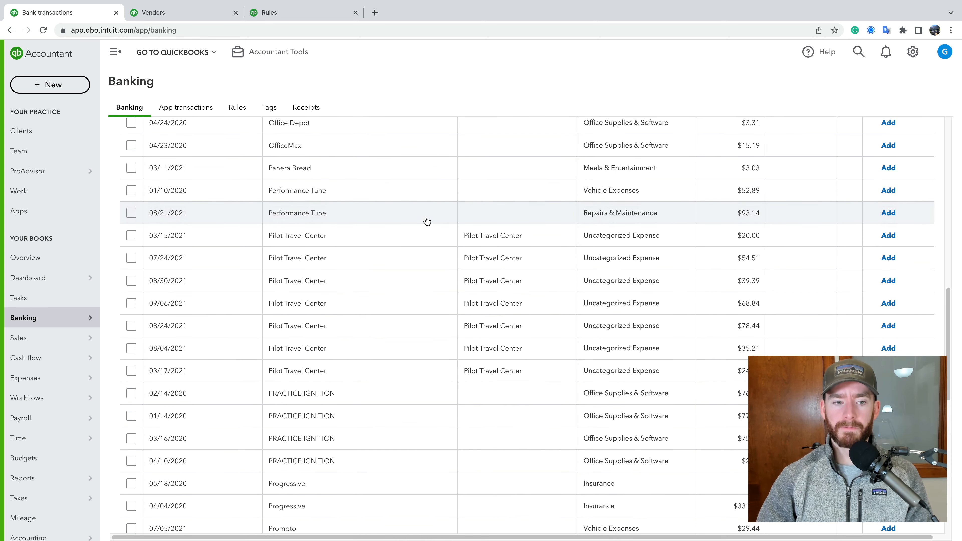
# Step: Inspect the payee, category and bank detail of the 03/15/2021 and 07/24/2021 Pilot Travel Center transactions
pyautogui.click(364, 243)
pyautogui.scroll(-1, 366, 268)
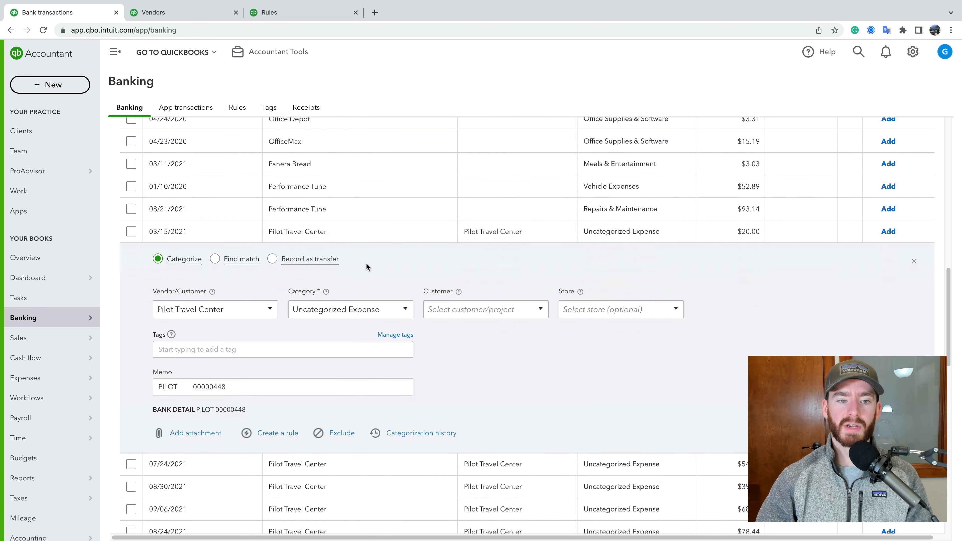
pyautogui.click(366, 204)
pyautogui.scroll(-1, 366, 204)
pyautogui.scroll(-1, 365, 204)
pyautogui.click(374, 183)
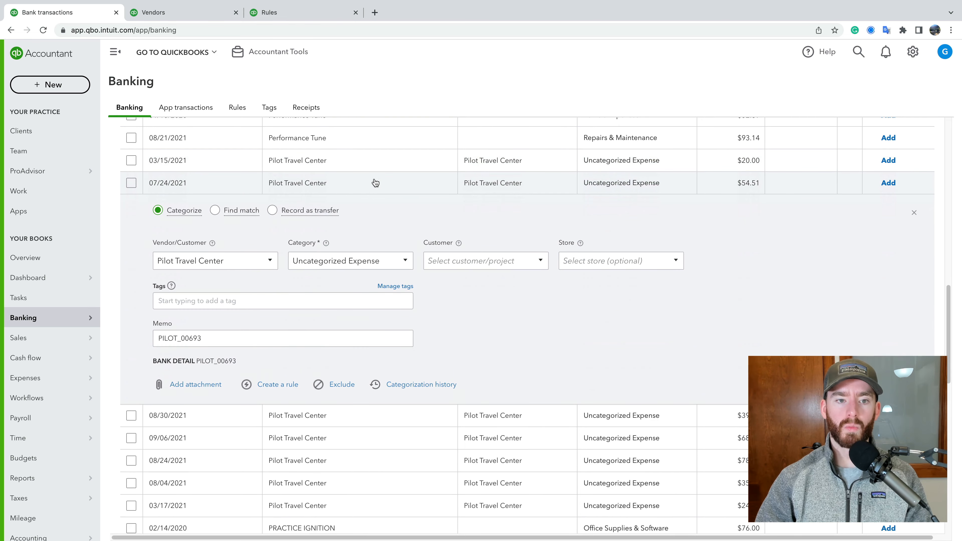
pyautogui.click(374, 183)
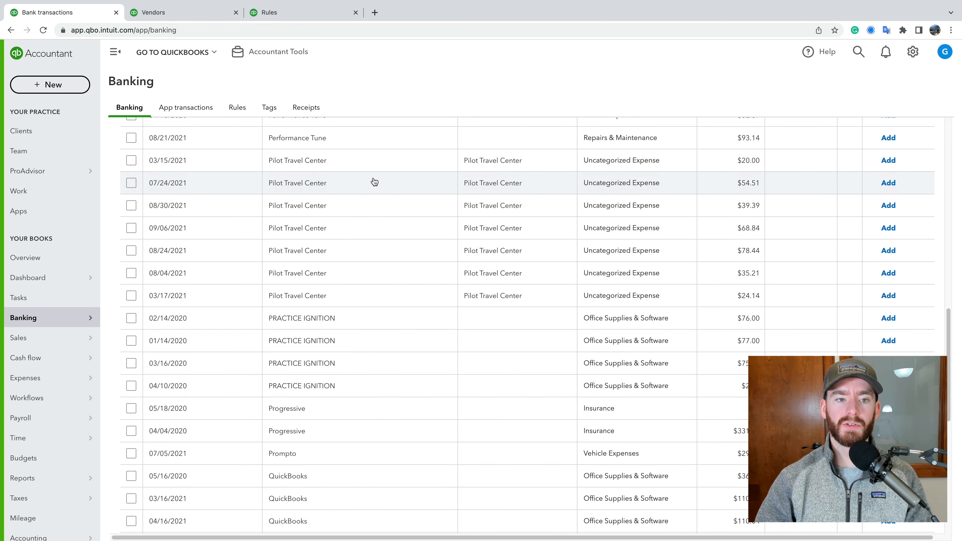
pyautogui.click(364, 159)
# Step: Search the vendor list for pilot and open the Pilot Travel Center vendor record
pyautogui.click(179, 12)
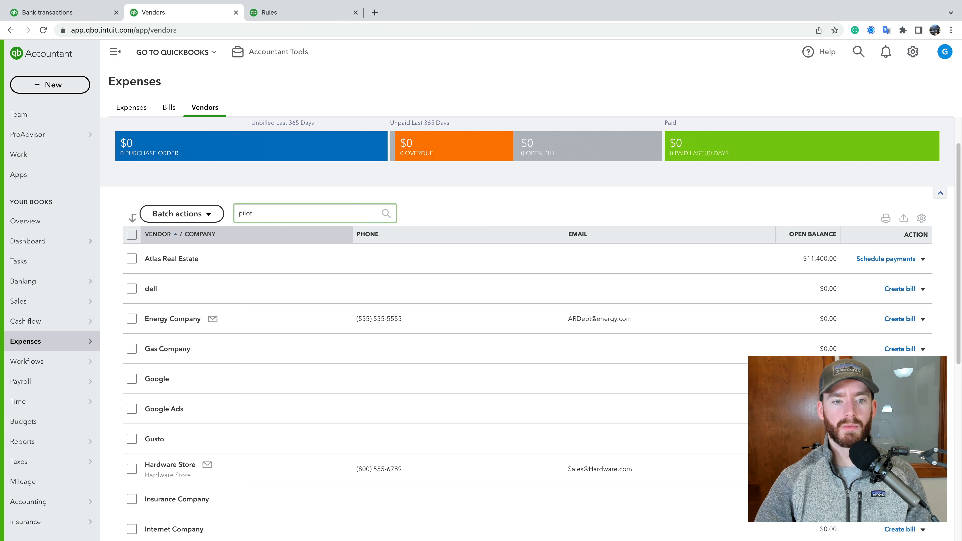
pyautogui.write('pilot')
pyautogui.click(322, 236)
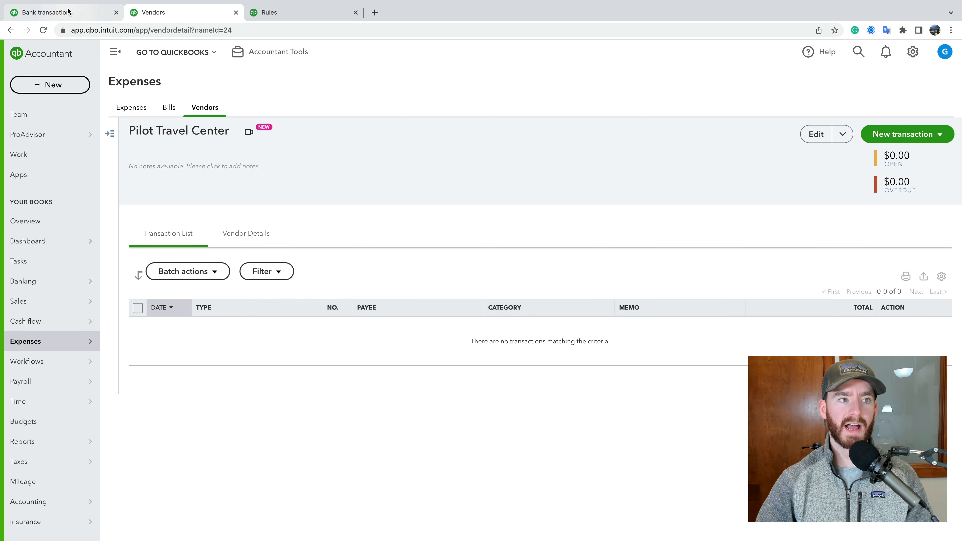
# Step: Start a new bank rule in the Rules browser tab and review its condition, assignment and auto-add fields
pyautogui.click(88, 19)
pyautogui.click(303, 14)
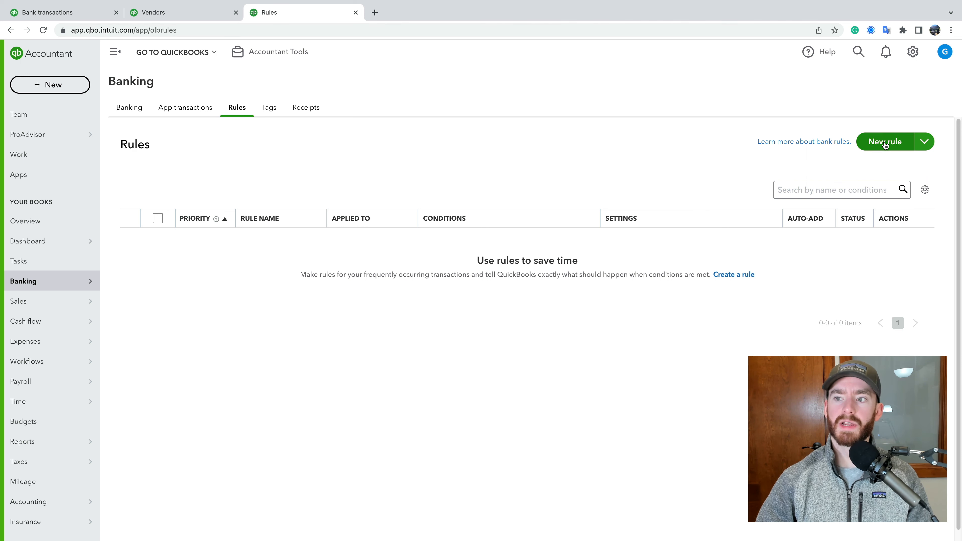
pyautogui.click(887, 148)
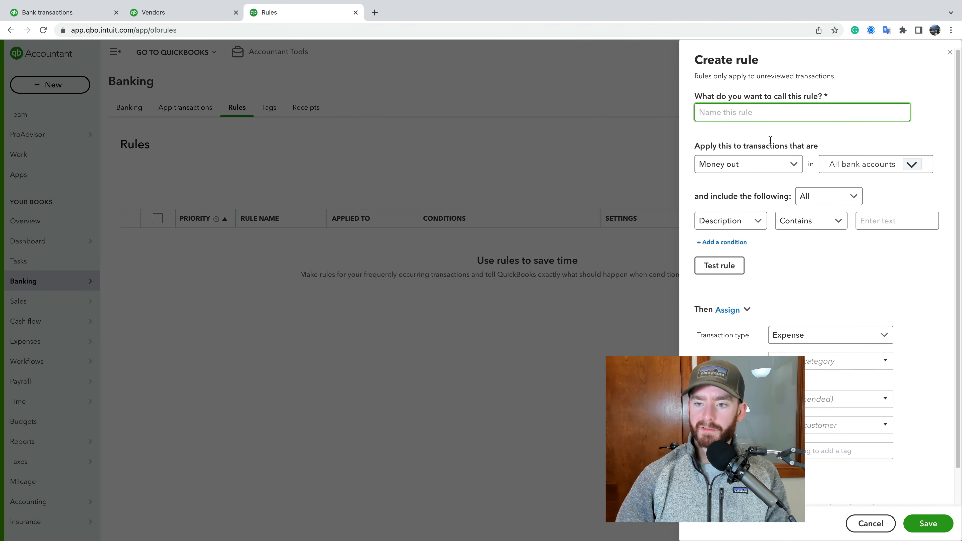
pyautogui.scroll(-1, 768, 138)
pyautogui.scroll(1, 768, 143)
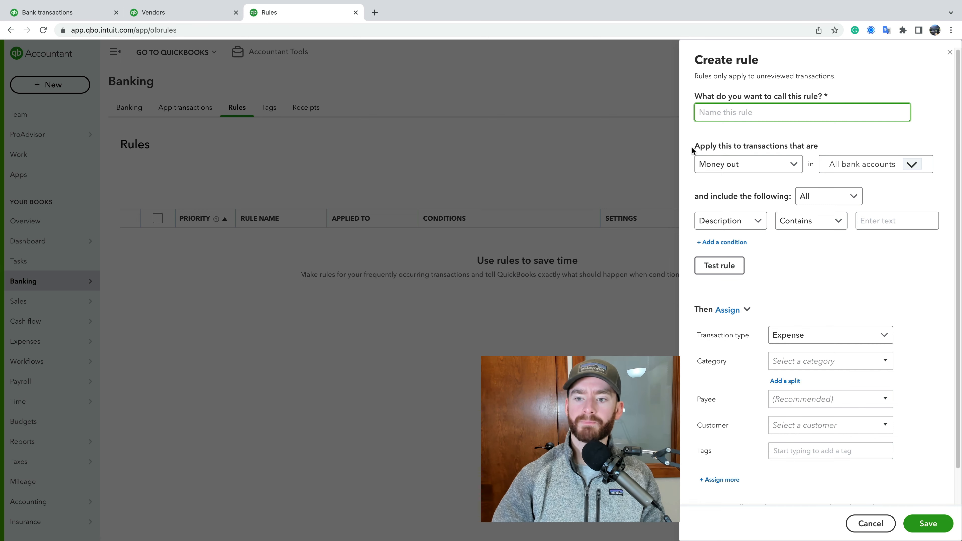
pyautogui.scroll(-2, 691, 146)
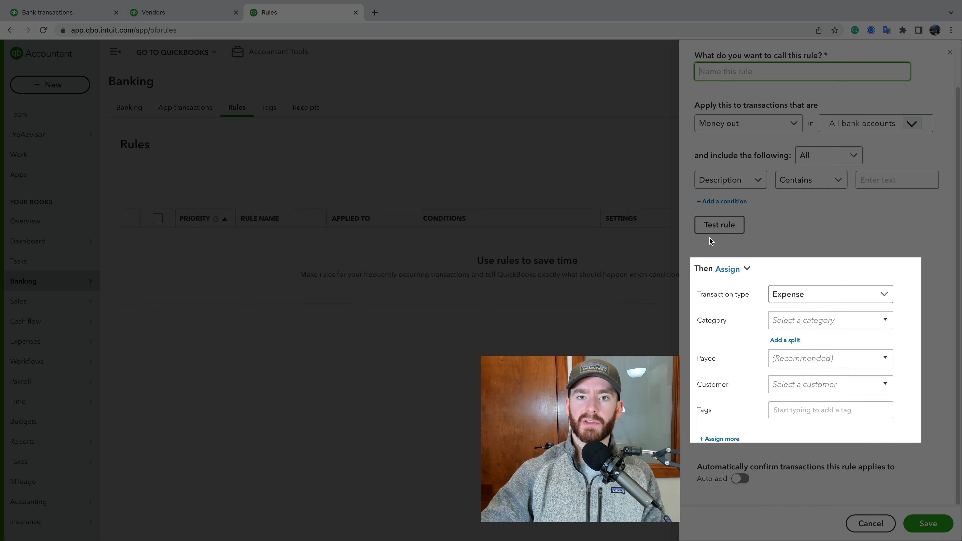
pyautogui.scroll(1, 709, 241)
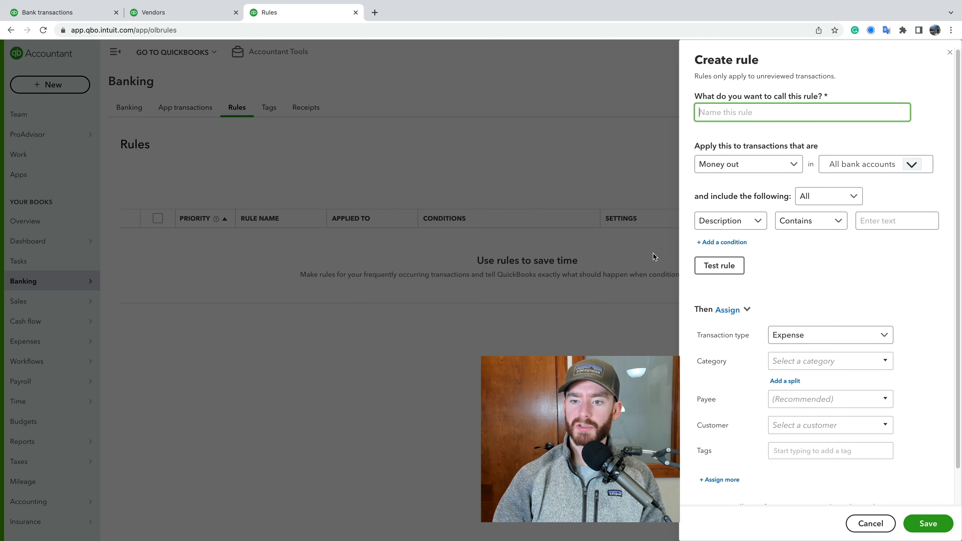
pyautogui.scroll(-1, 712, 253)
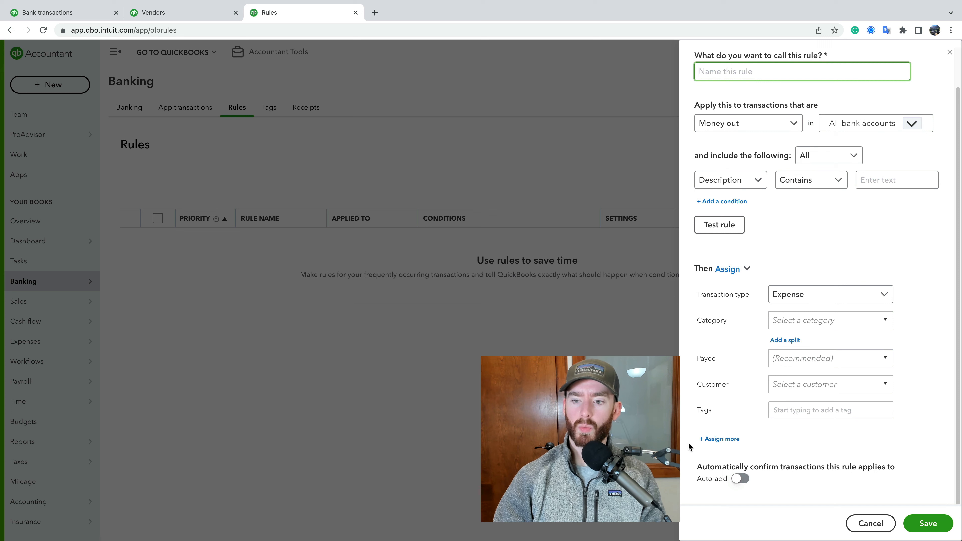
pyautogui.scroll(1, 719, 253)
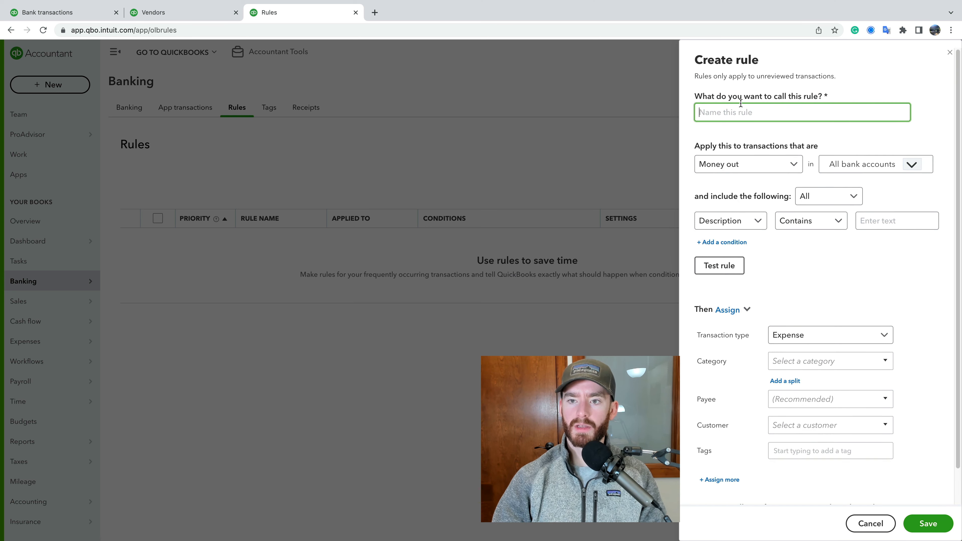
# Step: Name the new rule Pilot and keep it applied to Money out transactions
pyautogui.write('Pilpty')
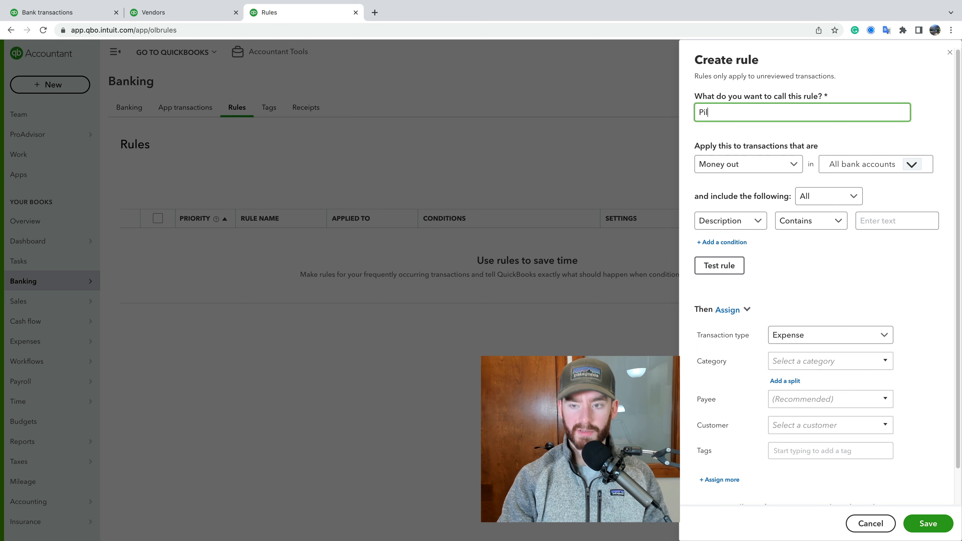
pyautogui.press('BackSpace')
pyautogui.press('BackSpace')
pyautogui.press('BackSpace')
pyautogui.press('BackSpace')
pyautogui.write('ot')
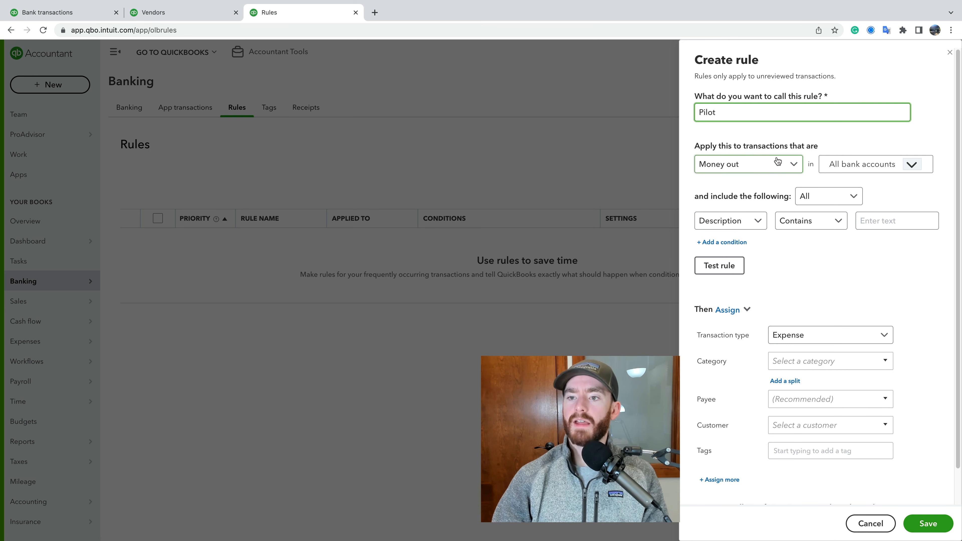
pyautogui.moveTo(734, 145); pyautogui.dragTo(762, 145)
pyautogui.click(762, 145)
pyautogui.scroll(-1, 762, 146)
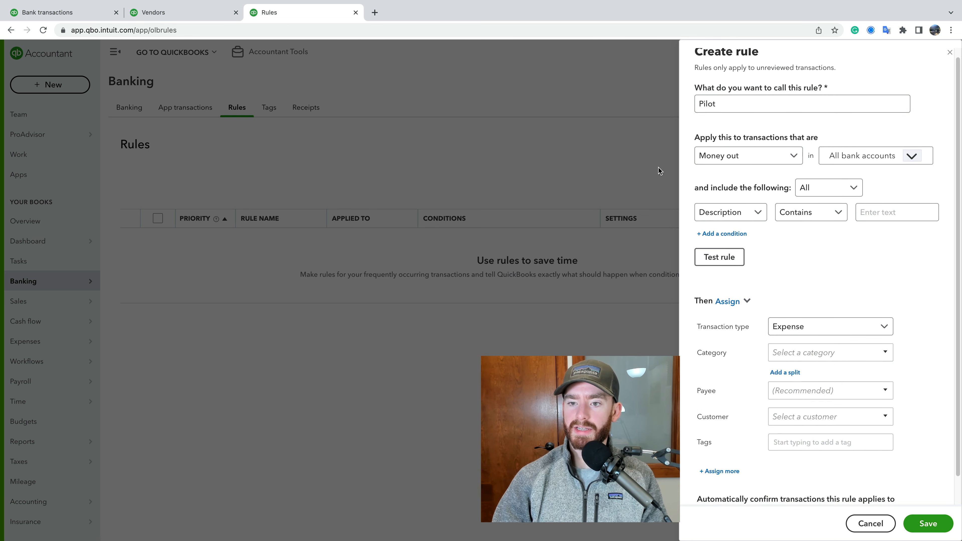
pyautogui.click(730, 111)
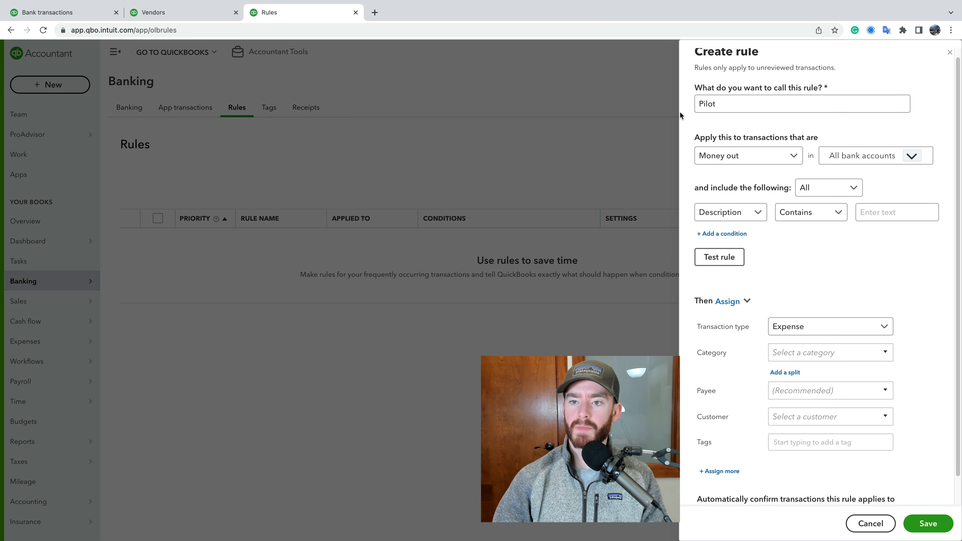
pyautogui.click(711, 156)
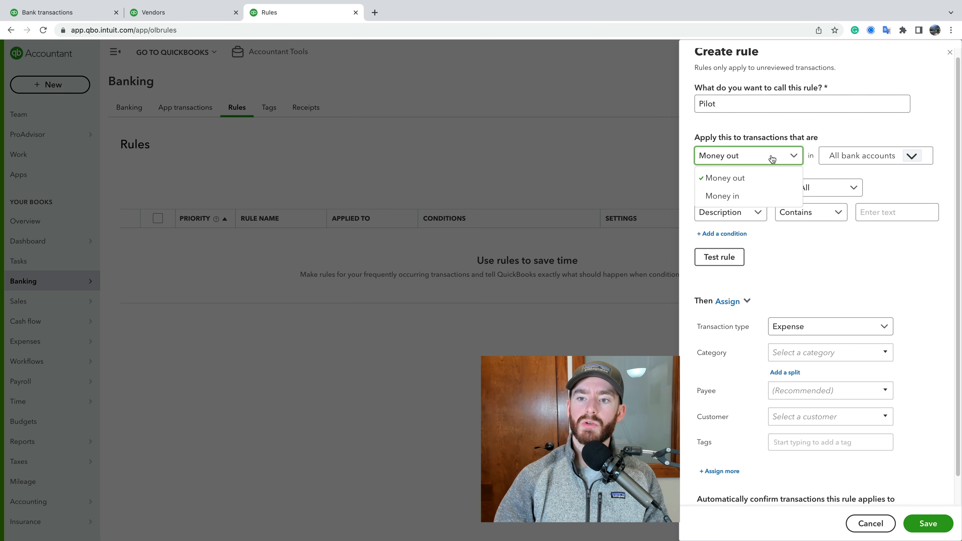
pyautogui.click(742, 126)
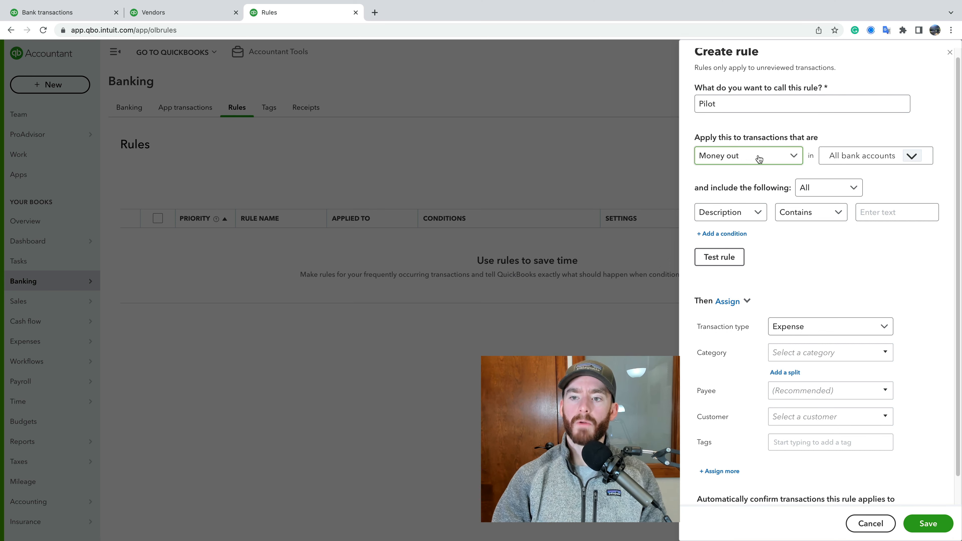
# Step: Restrict the Pilot rule to the checking account instead of all bank accounts
pyautogui.click(911, 159)
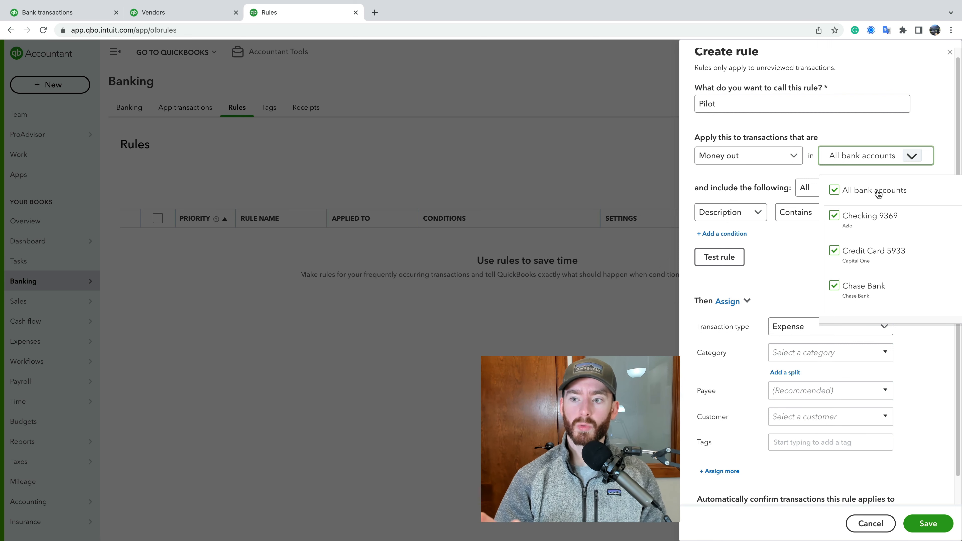
pyautogui.click(878, 195)
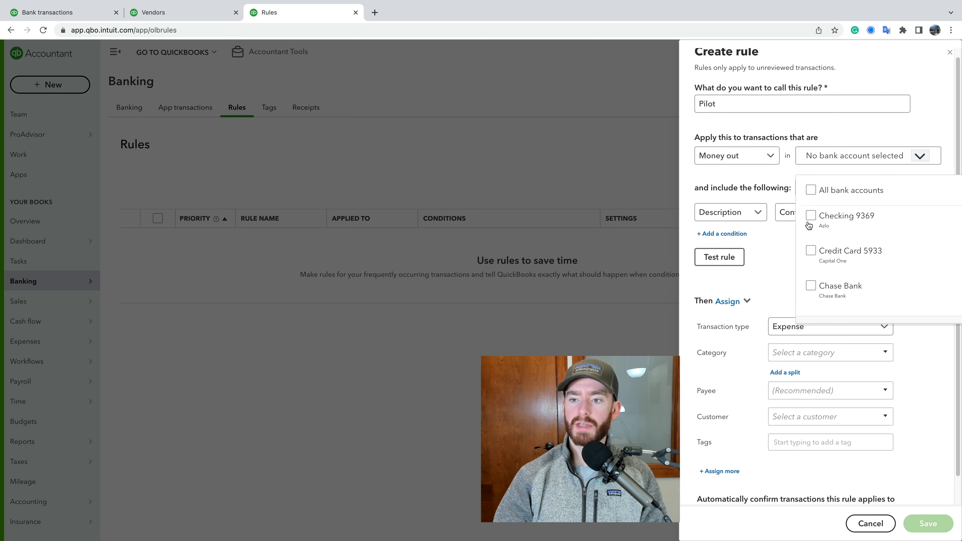
pyautogui.click(810, 217)
pyautogui.click(810, 216)
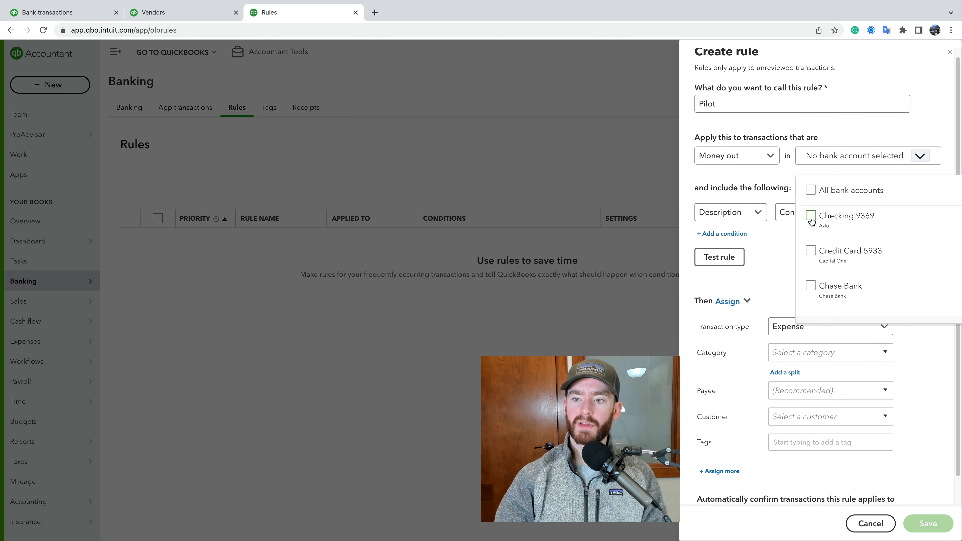
pyautogui.click(811, 216)
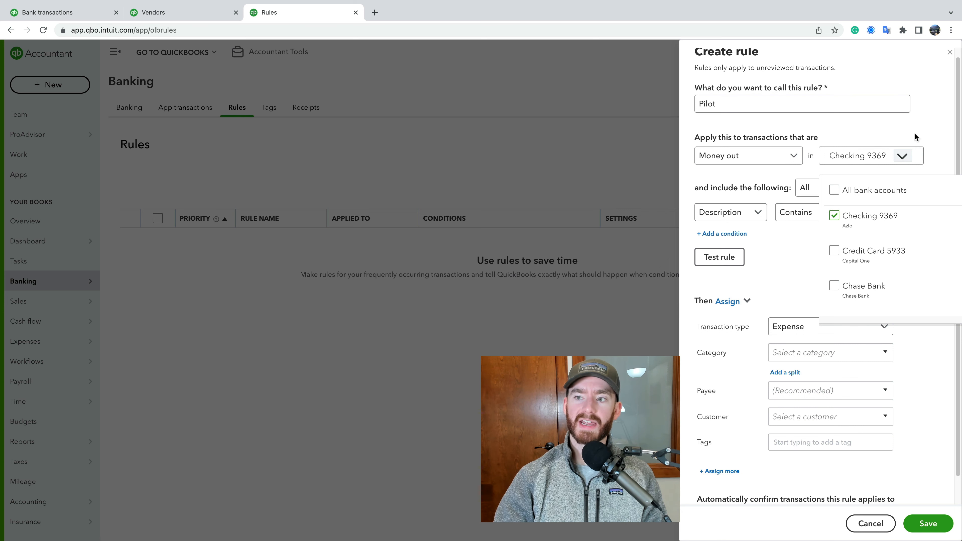
pyautogui.click(790, 309)
pyautogui.scroll(-1, 790, 309)
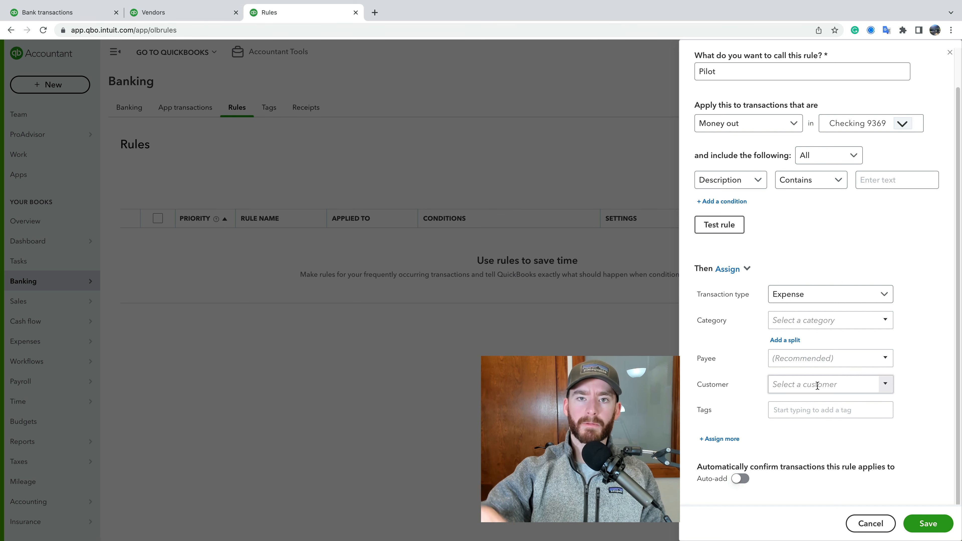
# Step: Apply the Pilot rule to all bank accounts
pyautogui.click(902, 125)
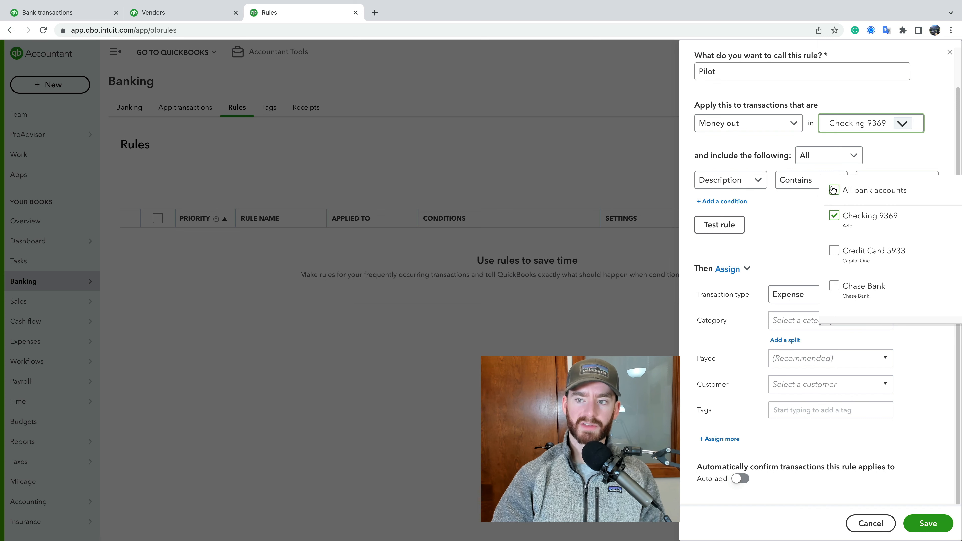
pyautogui.click(832, 194)
pyautogui.click(926, 93)
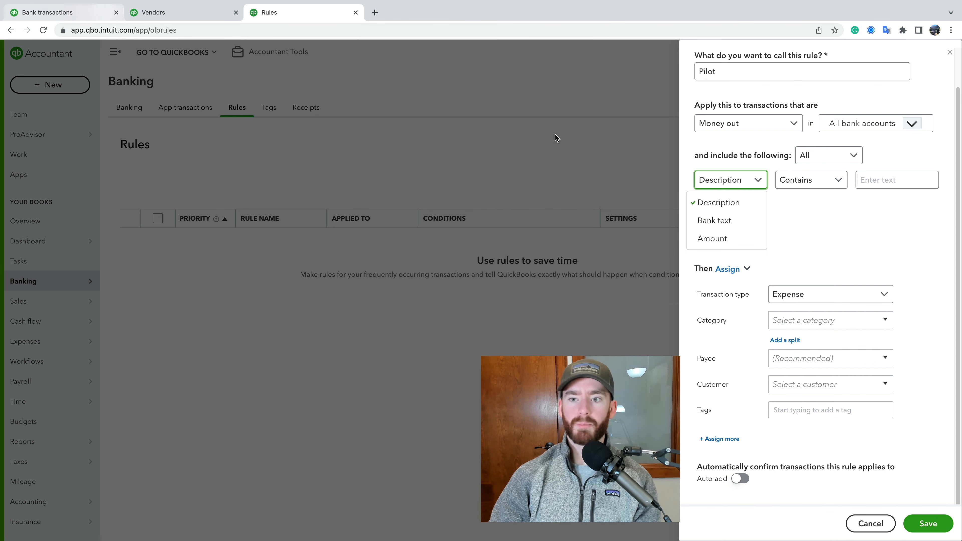
# Step: Examine the Description column of the bank transactions, including the Pilot Travel Center entries, in the Bank transactions browser tab
pyautogui.click(57, 12)
pyautogui.scroll(1, 415, 212)
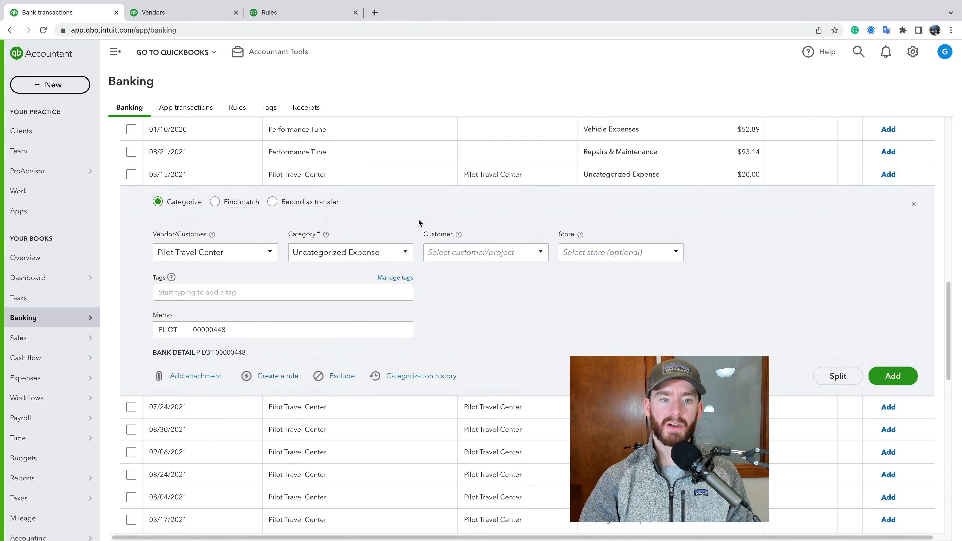
pyautogui.scroll(1, 306, 179)
pyautogui.scroll(6, 306, 179)
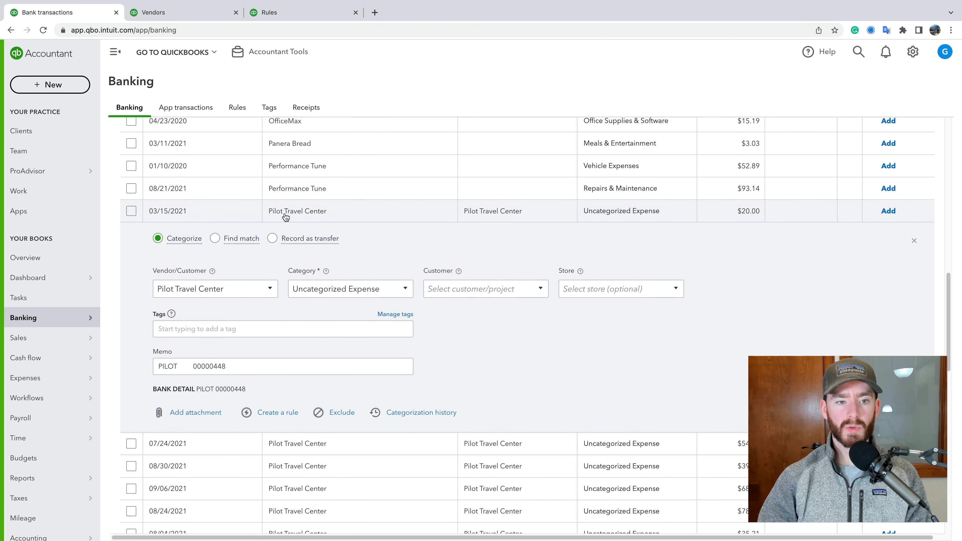
pyautogui.scroll(10, 294, 224)
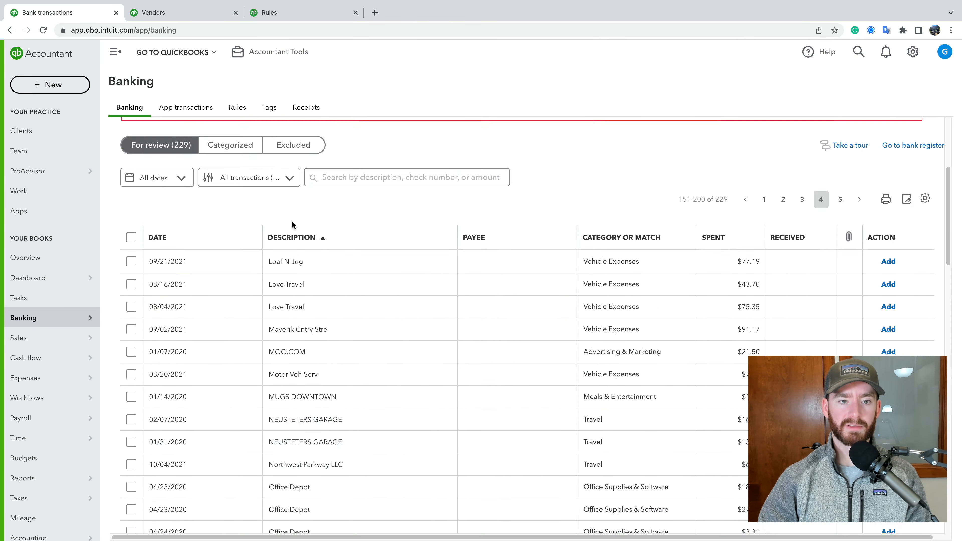
pyautogui.scroll(-9, 303, 304)
pyautogui.scroll(-3, 303, 303)
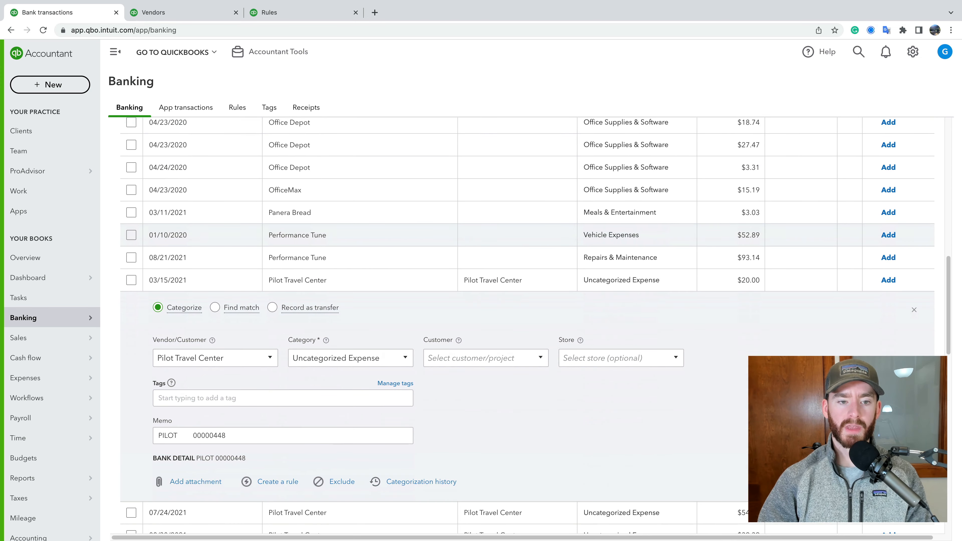
pyautogui.scroll(-2, 318, 280)
pyautogui.scroll(-1, 357, 283)
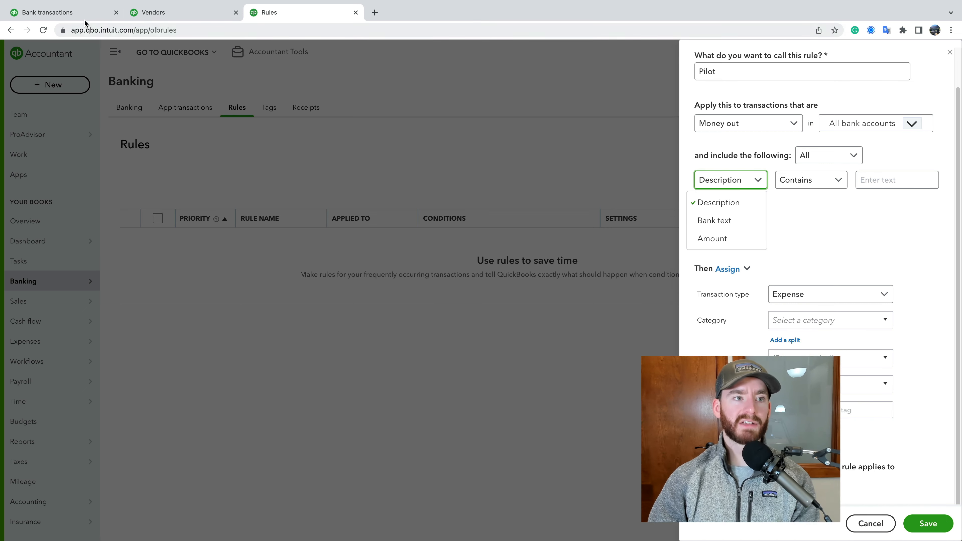
# Step: Compare the bank detail text of the 03/15/2021 and 07/24/2021 Pilot Travel Center transactions
pyautogui.click(104, 18)
pyautogui.scroll(-1, 339, 232)
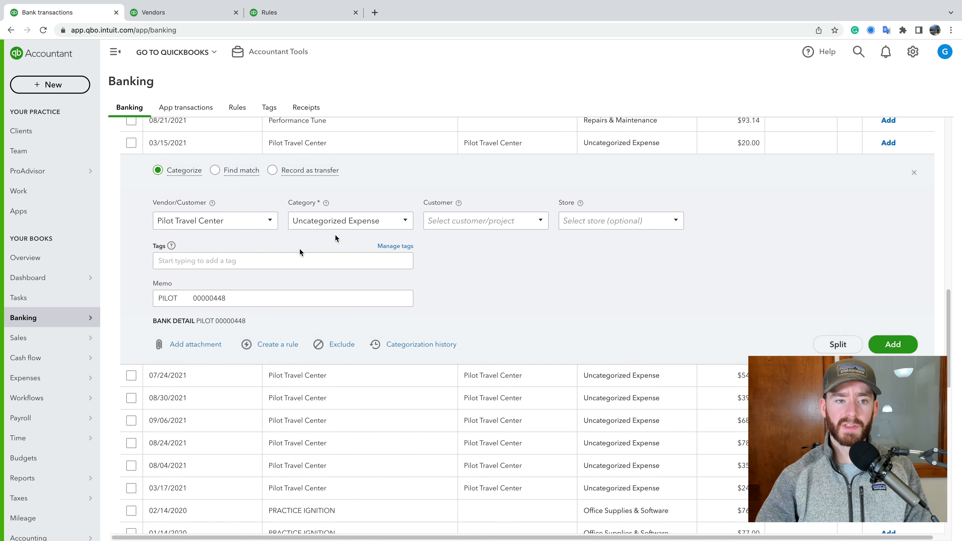
pyautogui.moveTo(173, 323); pyautogui.dragTo(239, 325)
pyautogui.click(217, 322)
pyautogui.click(238, 325)
pyautogui.scroll(-1, 231, 323)
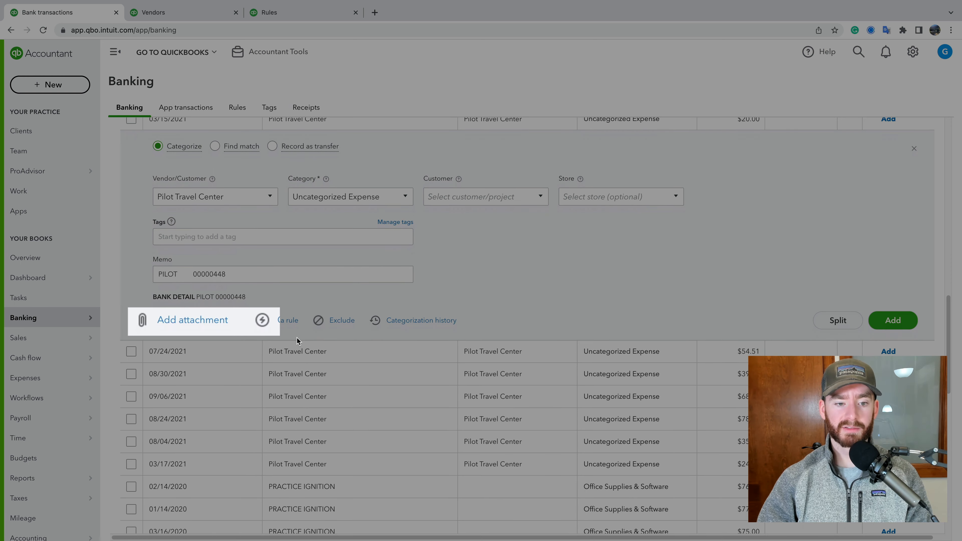
pyautogui.click(318, 352)
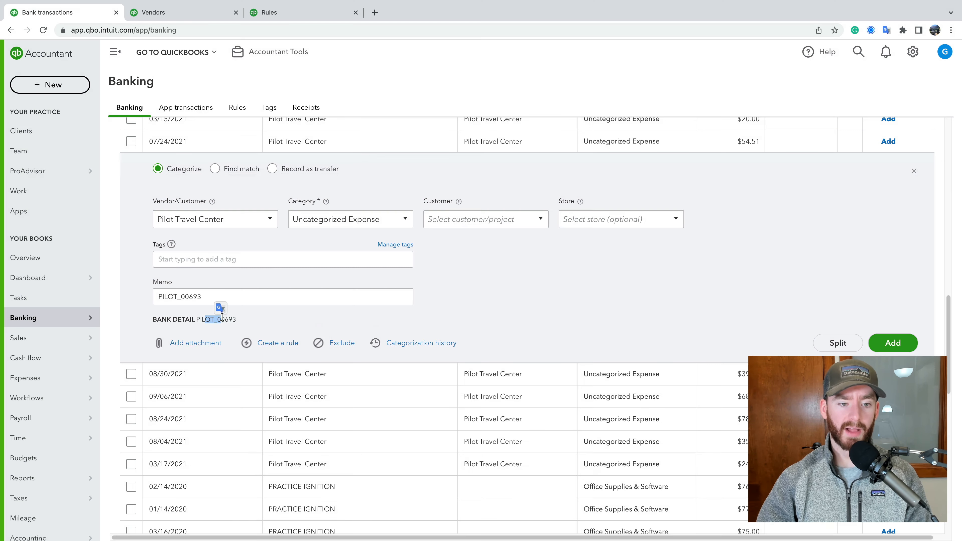
pyautogui.scroll(-2, 245, 322)
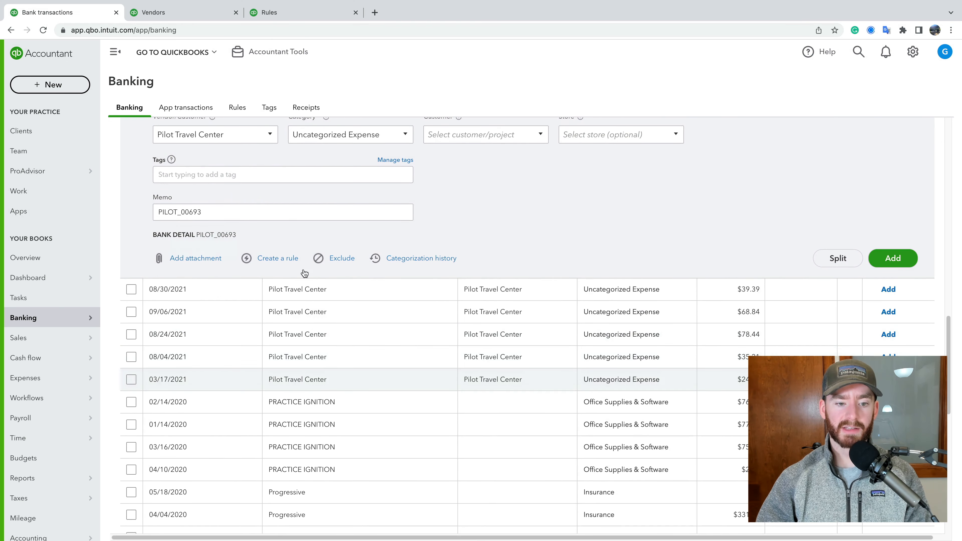
pyautogui.scroll(3, 304, 273)
# Step: Return to the Pilot rule, choose Description as its condition field and add a second condition row
pyautogui.click(298, 15)
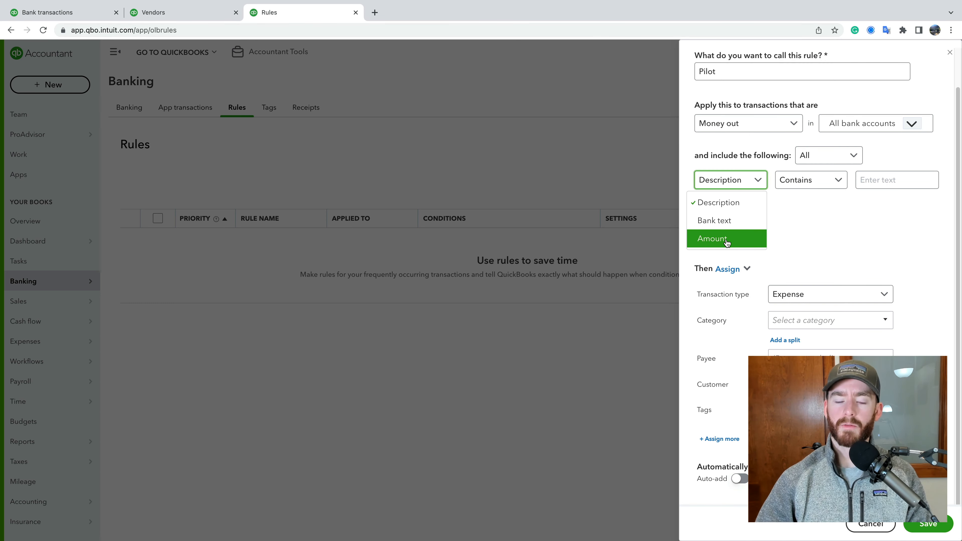
pyautogui.click(718, 205)
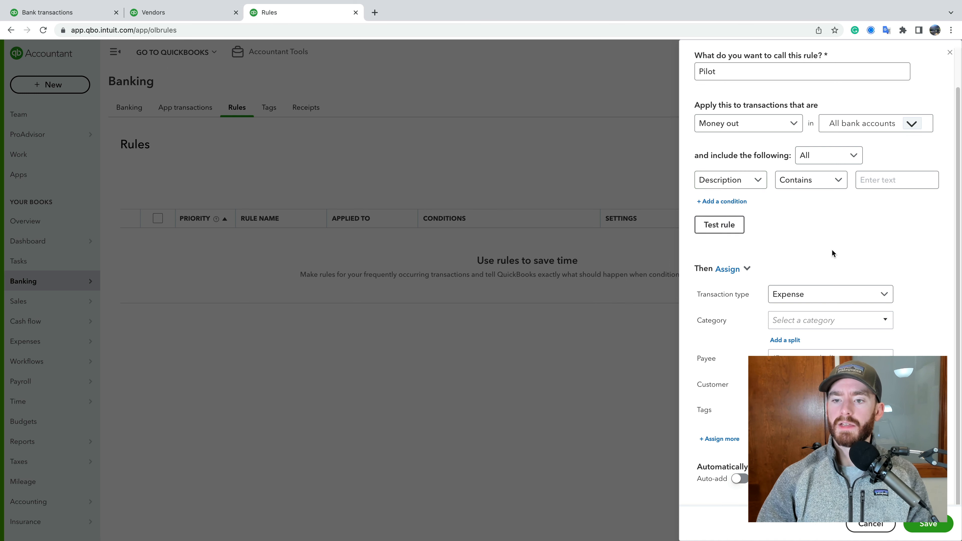
pyautogui.click(718, 204)
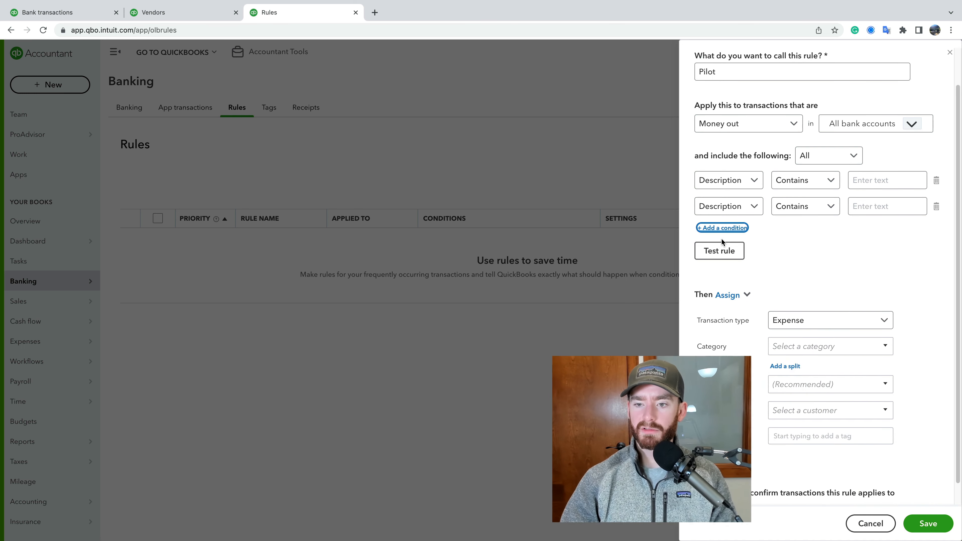
pyautogui.click(721, 228)
pyautogui.click(935, 233)
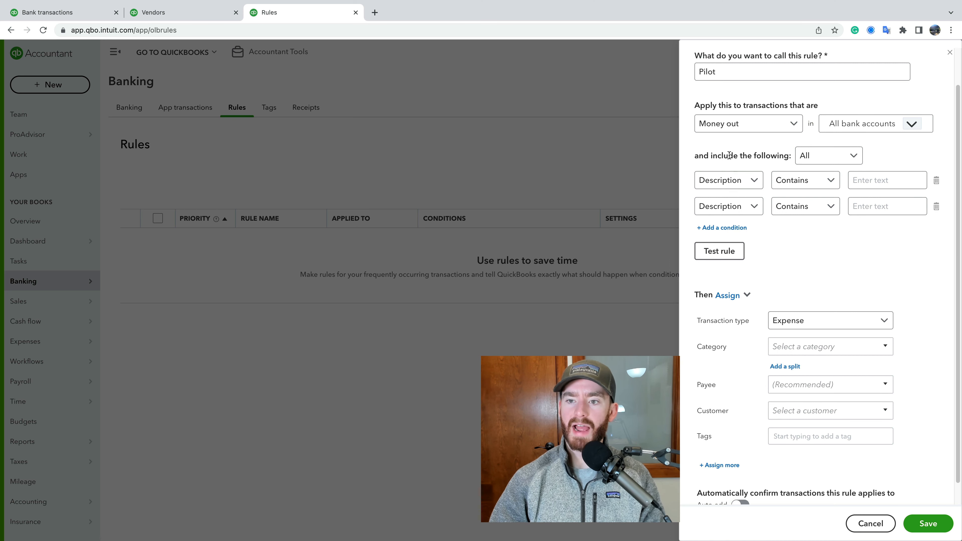
# Step: Set the second condition's field to Bank text
pyautogui.click(820, 155)
pyautogui.click(893, 155)
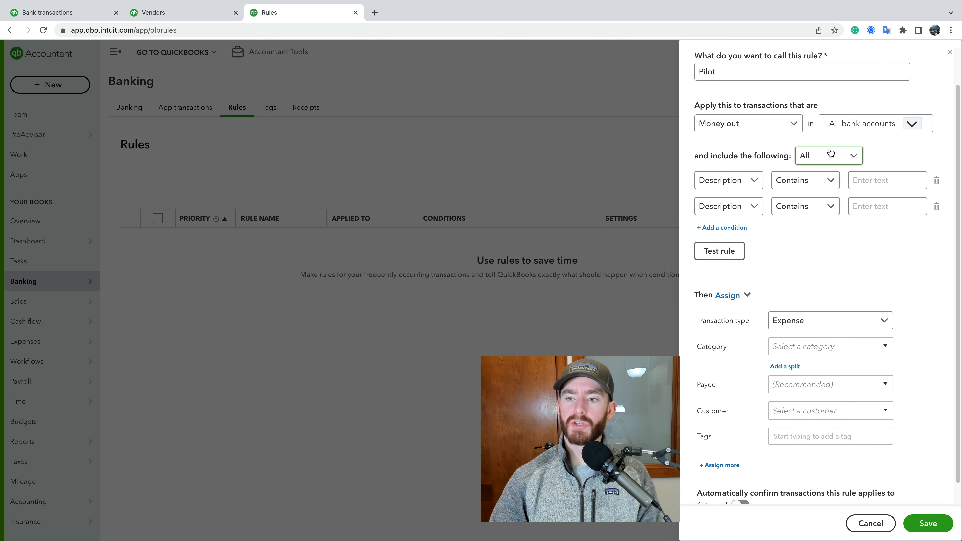
pyautogui.click(721, 206)
pyautogui.click(711, 244)
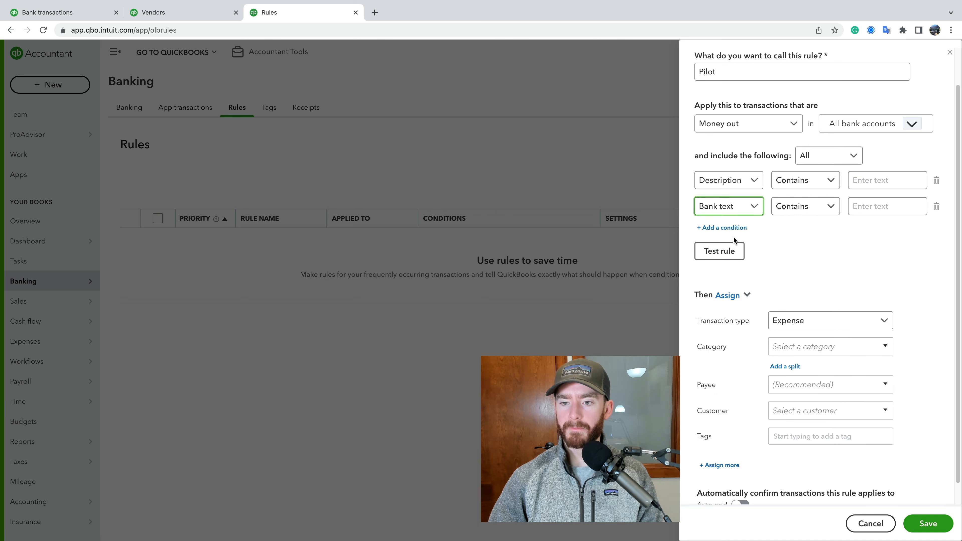
# Step: Try a third condition on Amount with Any and All matching, and remove that condition
pyautogui.click(736, 228)
pyautogui.click(886, 326)
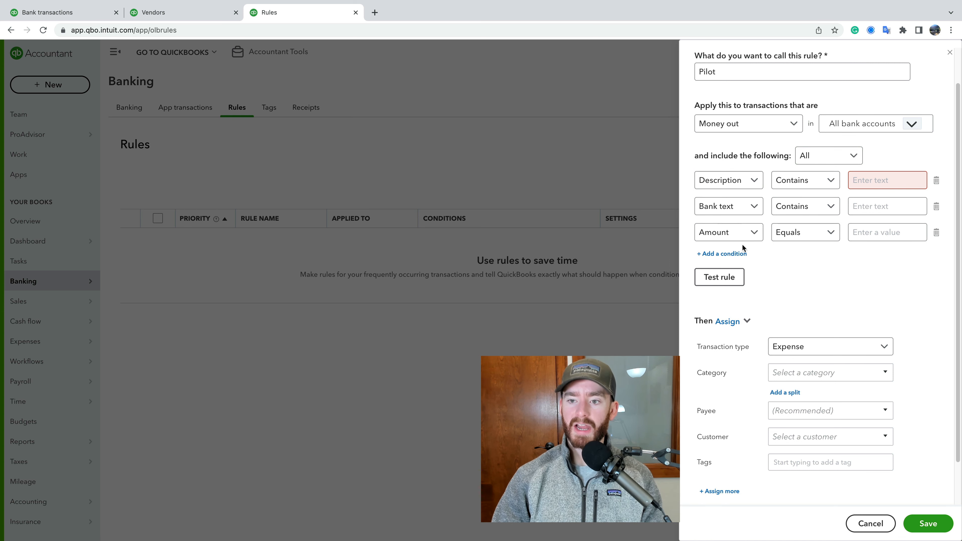
pyautogui.click(827, 158)
pyautogui.click(834, 181)
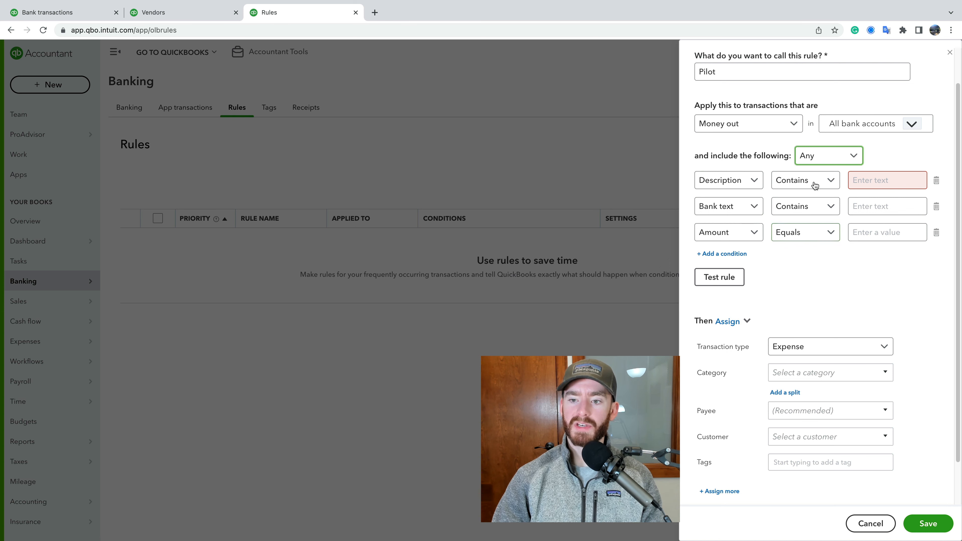
pyautogui.click(835, 156)
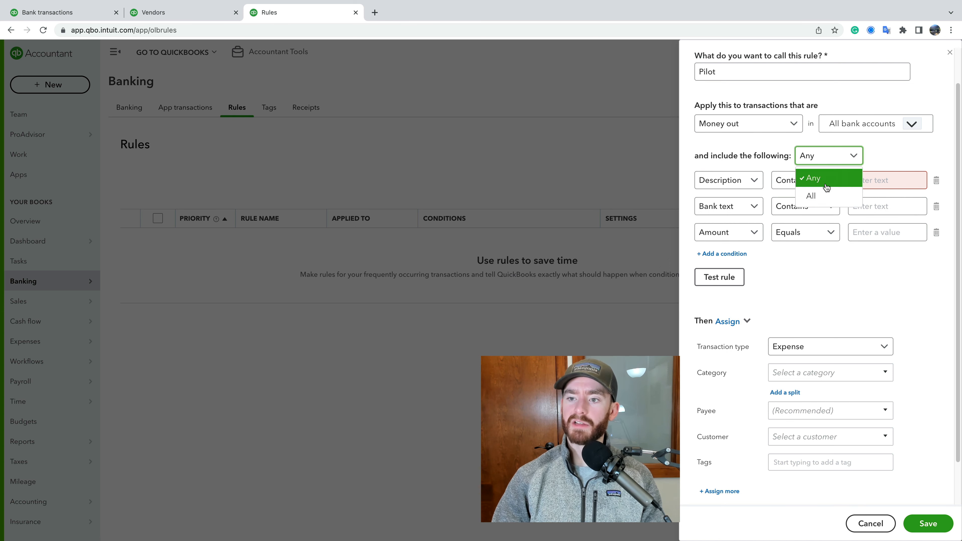
pyautogui.click(824, 197)
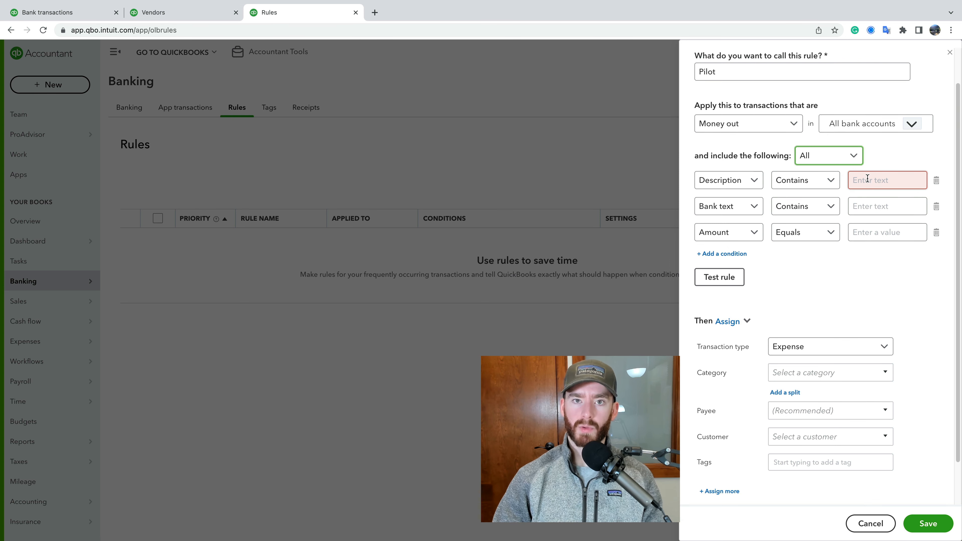
pyautogui.click(937, 233)
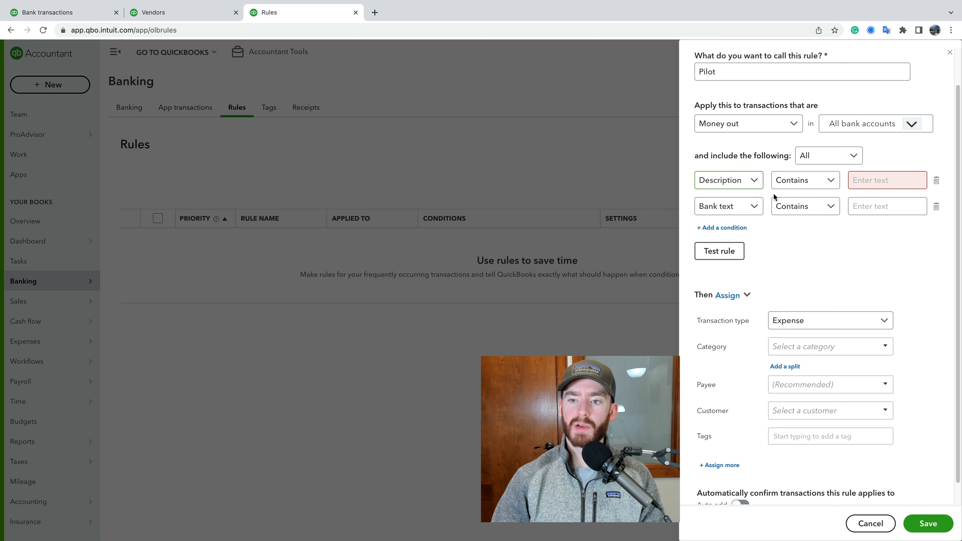
# Step: Set the Pilot rule to include transactions that meet Any of the conditions
pyautogui.click(833, 156)
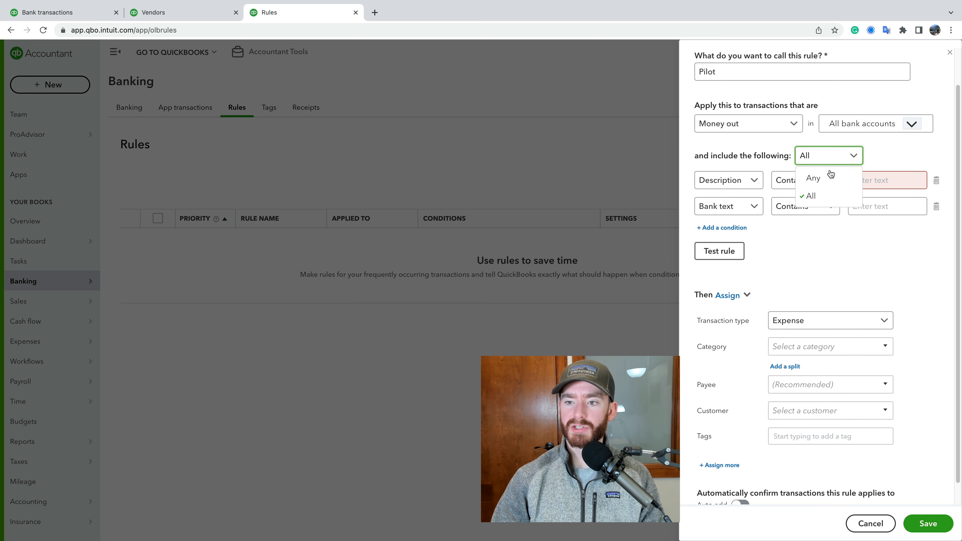
pyautogui.click(828, 178)
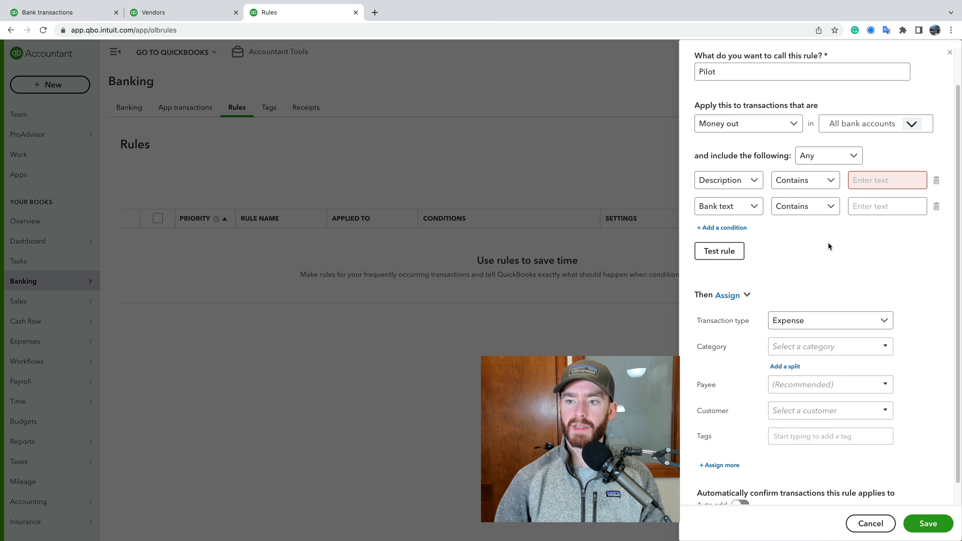
pyautogui.click(839, 156)
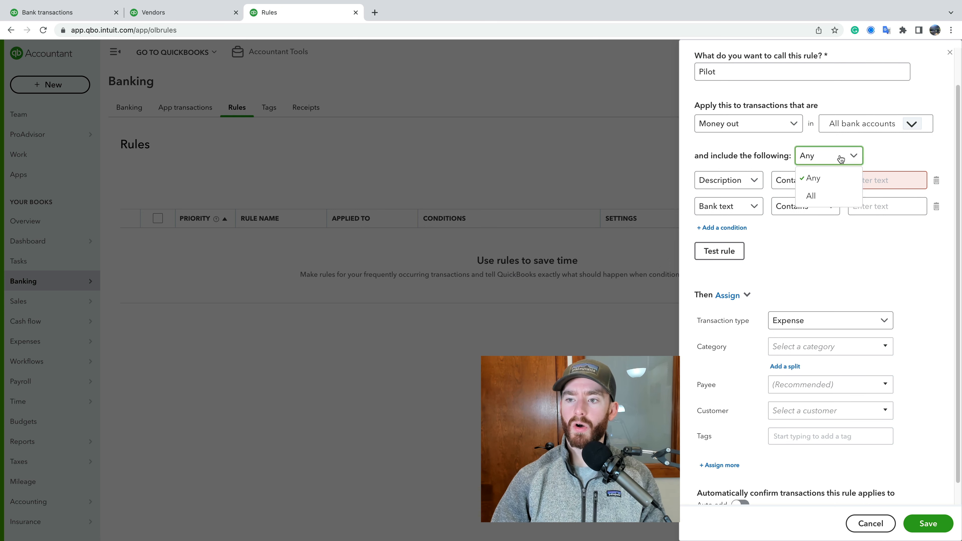
pyautogui.click(823, 238)
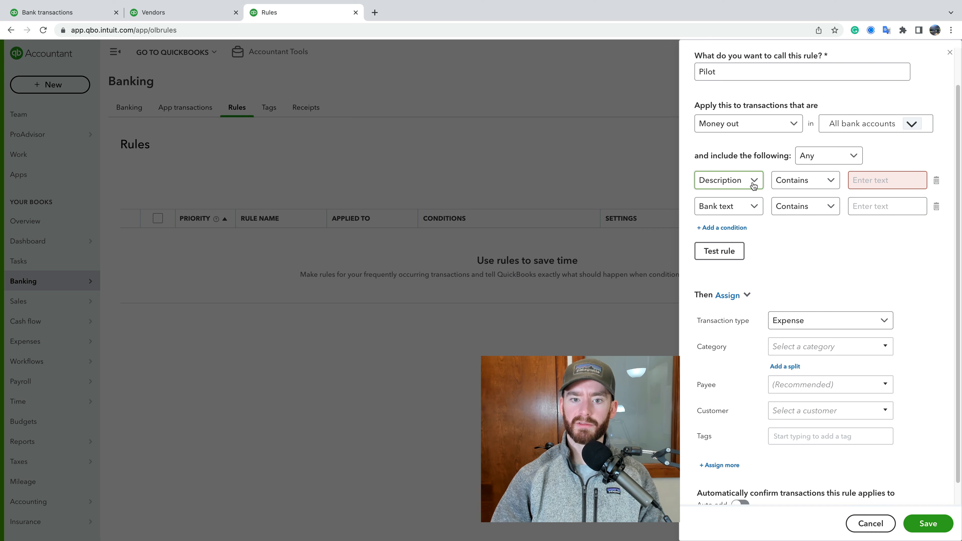
# Step: Check the Pilot Travel Center entries in the Bank transactions browser tab and add a third rule condition on Amount
pyautogui.click(50, 13)
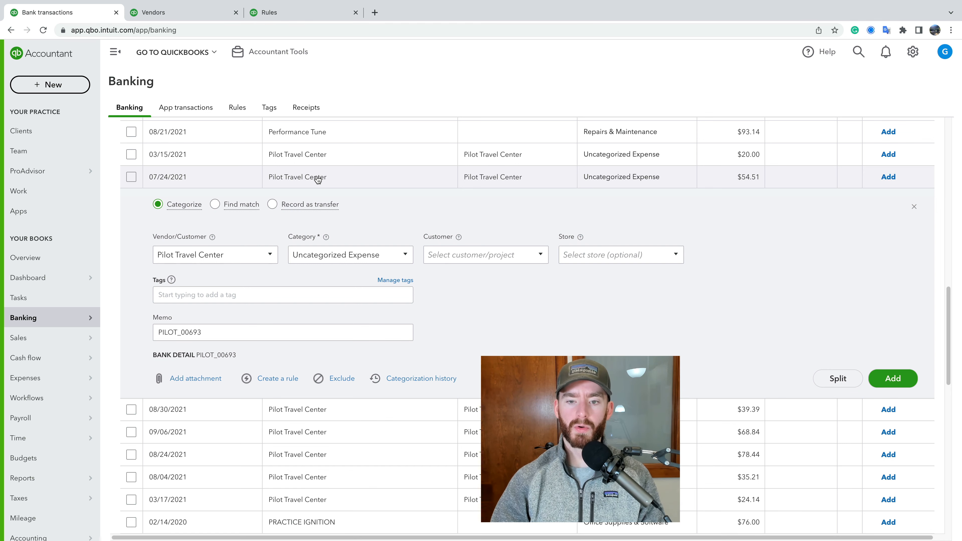
pyautogui.click(280, 15)
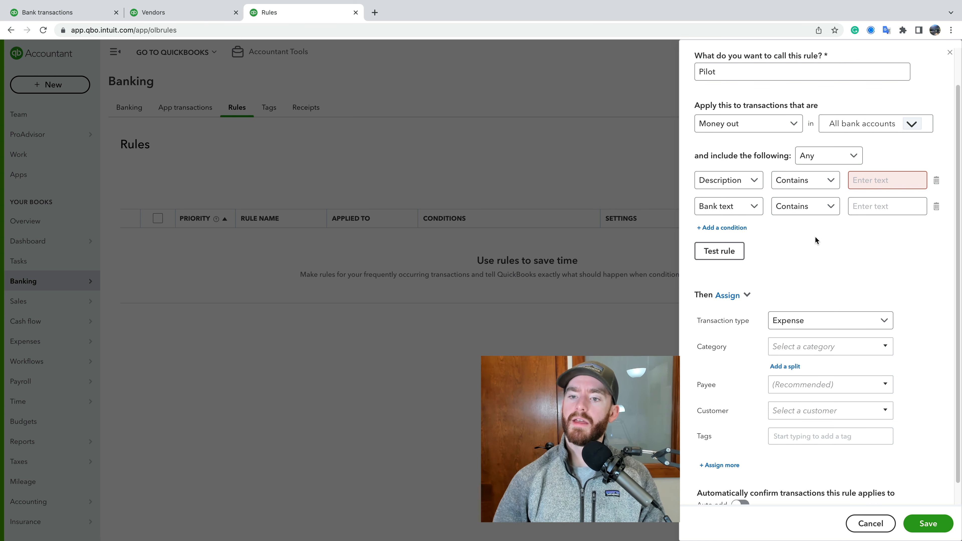
pyautogui.click(738, 229)
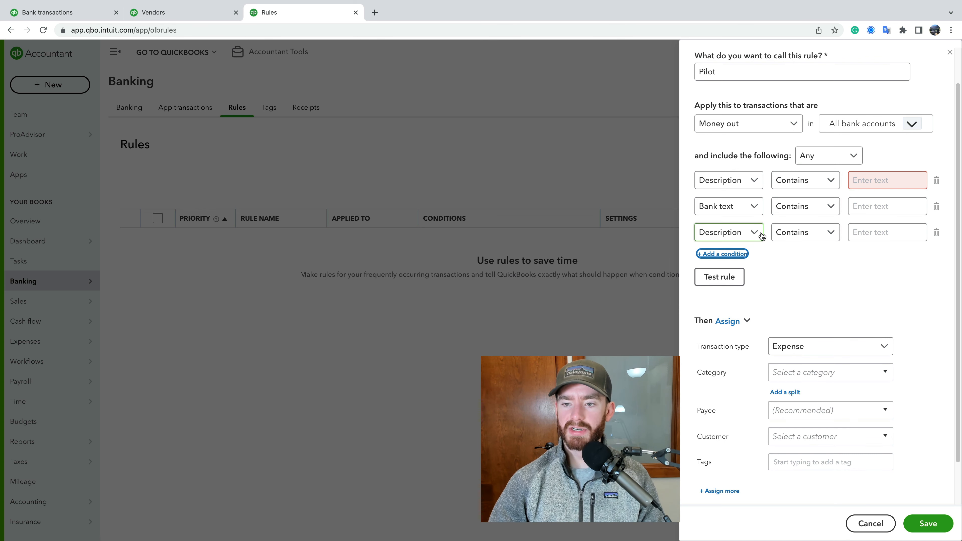
pyautogui.click(739, 232)
pyautogui.click(724, 295)
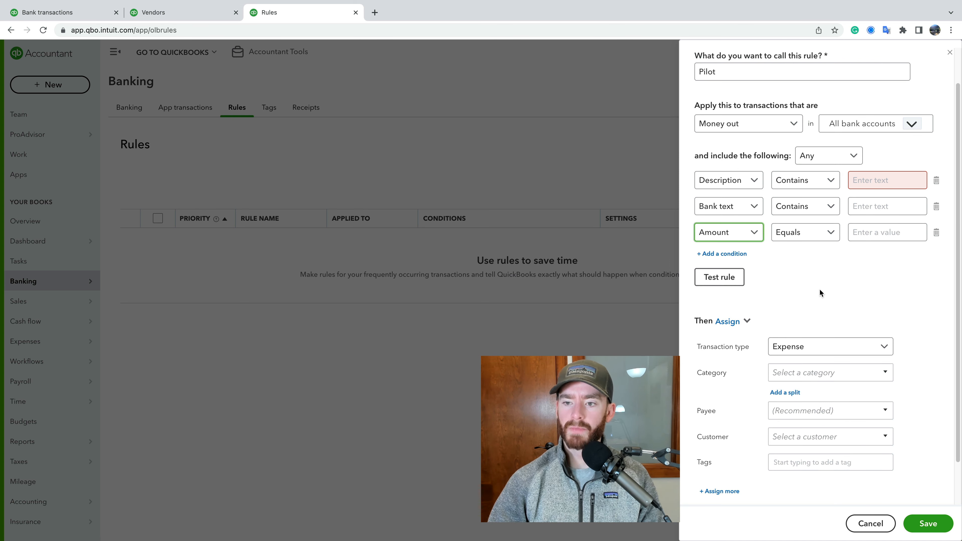
pyautogui.click(816, 233)
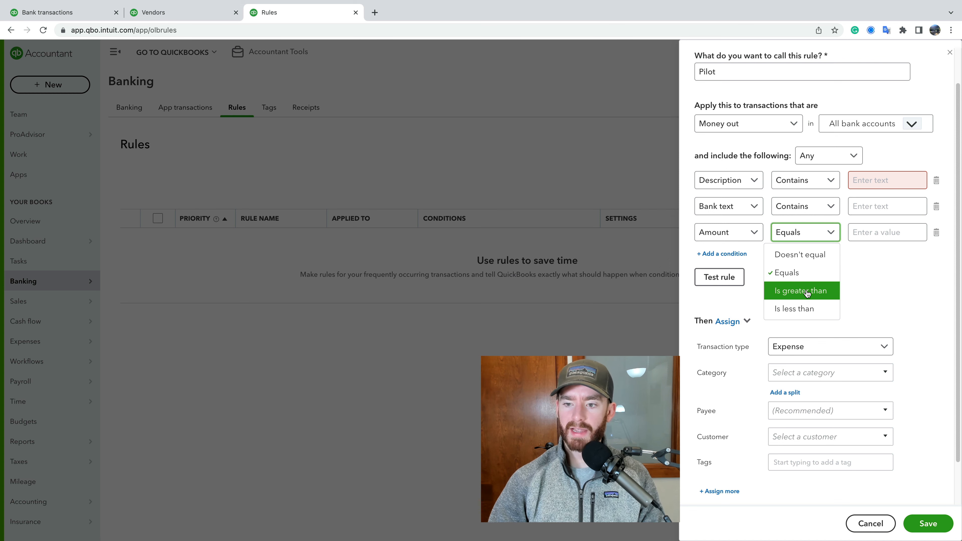
pyautogui.click(862, 266)
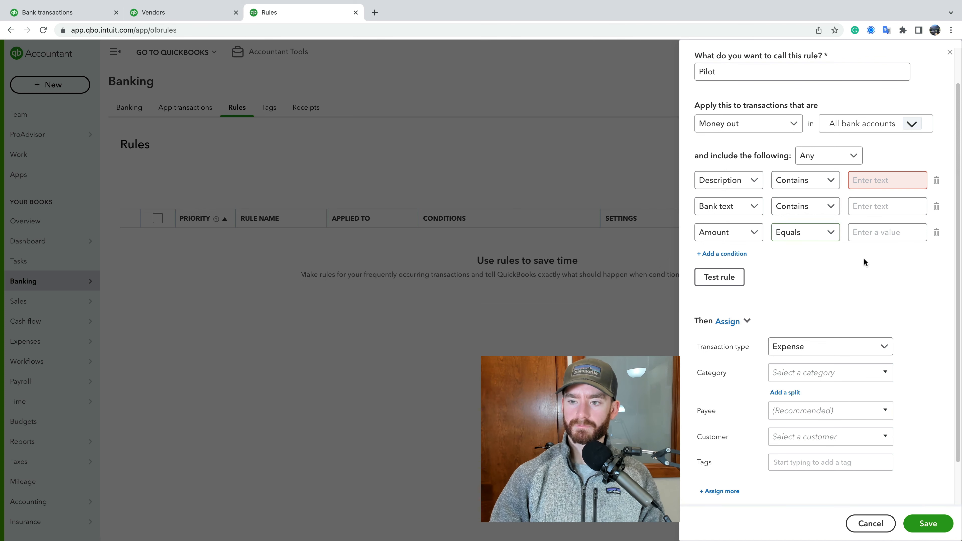
# Step: Add a fourth rule condition on Amount and delete it again
pyautogui.click(713, 257)
pyautogui.click(721, 261)
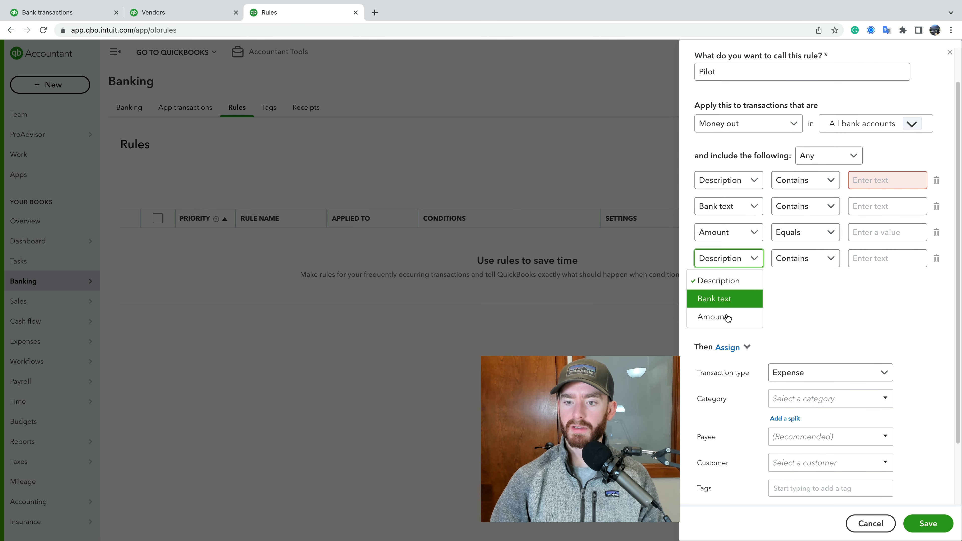
pyautogui.click(726, 317)
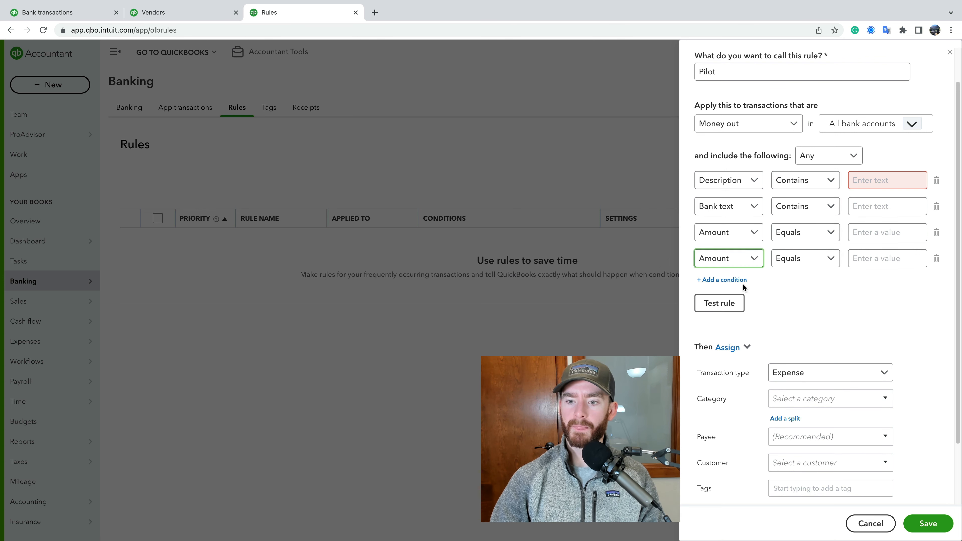
pyautogui.click(936, 258)
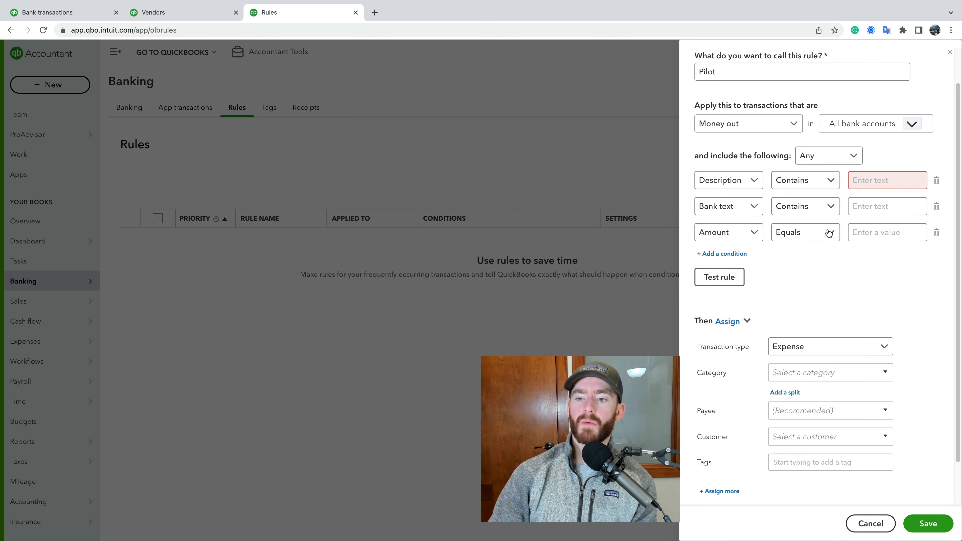
pyautogui.click(870, 234)
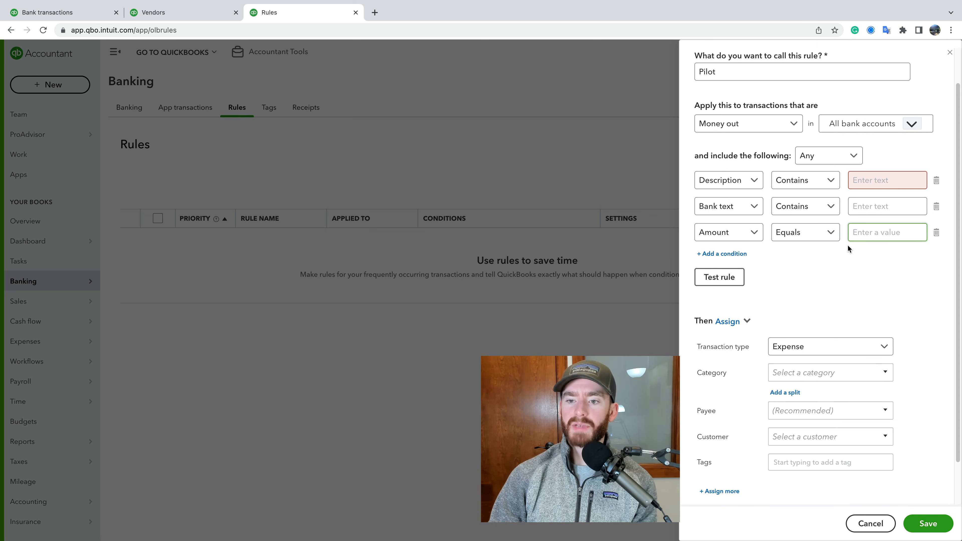
pyautogui.click(821, 262)
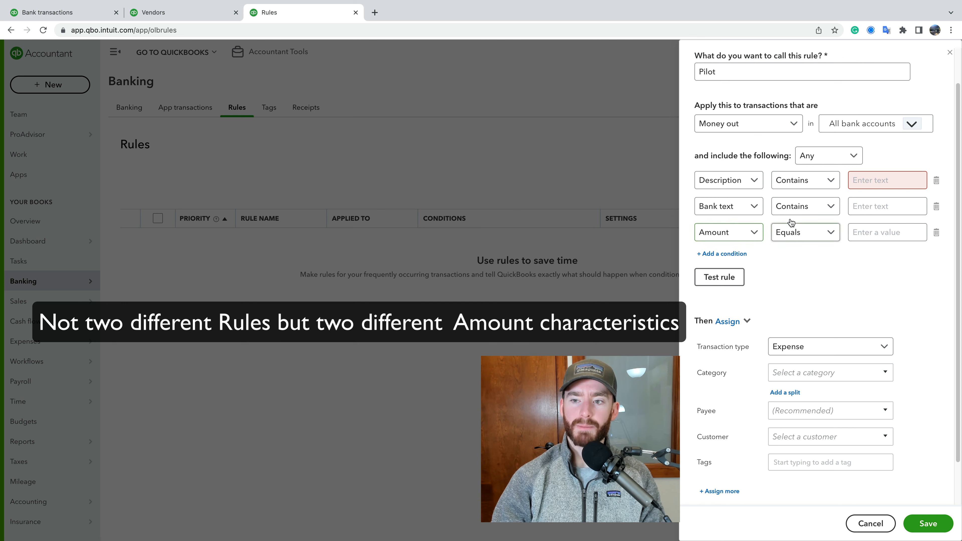
# Step: Switch the condition matching between All and Any, ending on Any, and remove the third condition on Amount
pyautogui.click(808, 157)
pyautogui.click(808, 195)
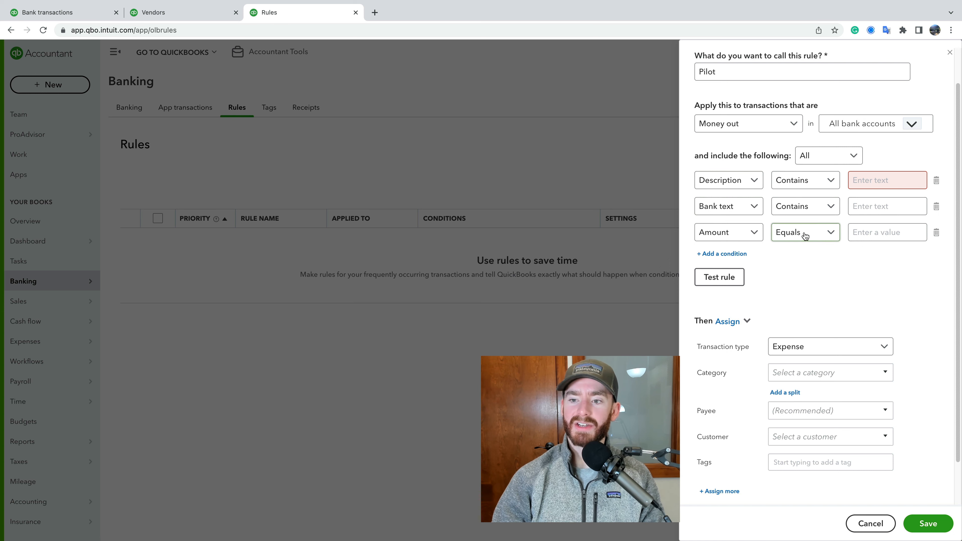
pyautogui.click(822, 181)
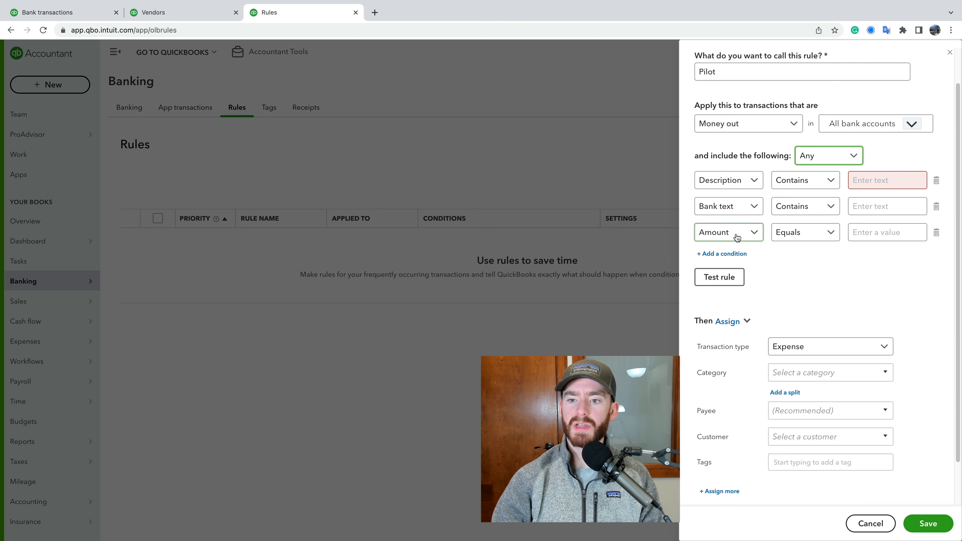
pyautogui.click(822, 161)
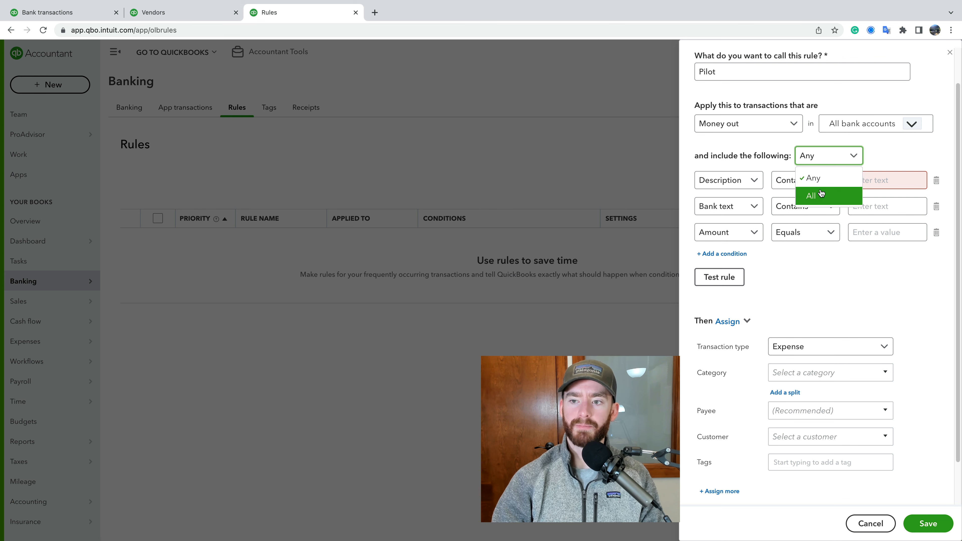
pyautogui.click(812, 196)
pyautogui.click(824, 161)
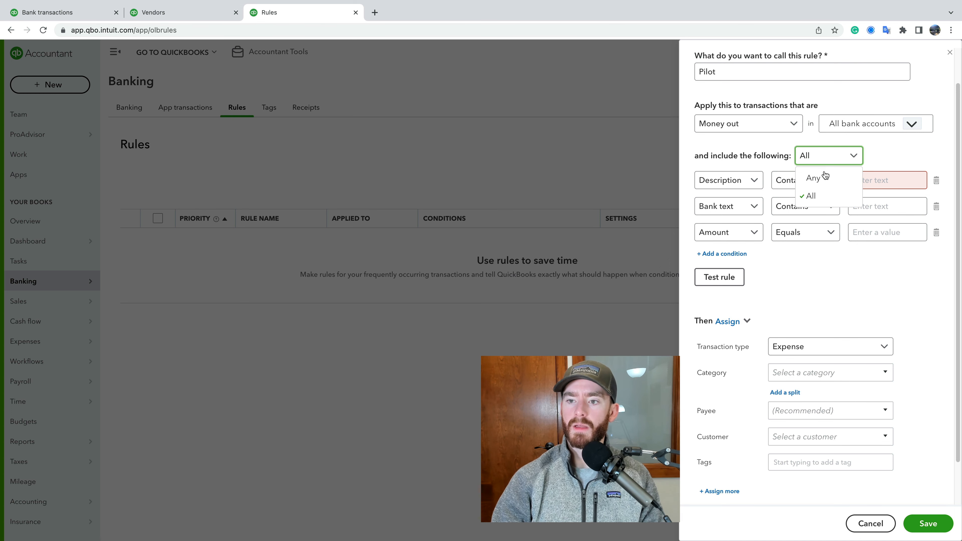
pyautogui.click(825, 175)
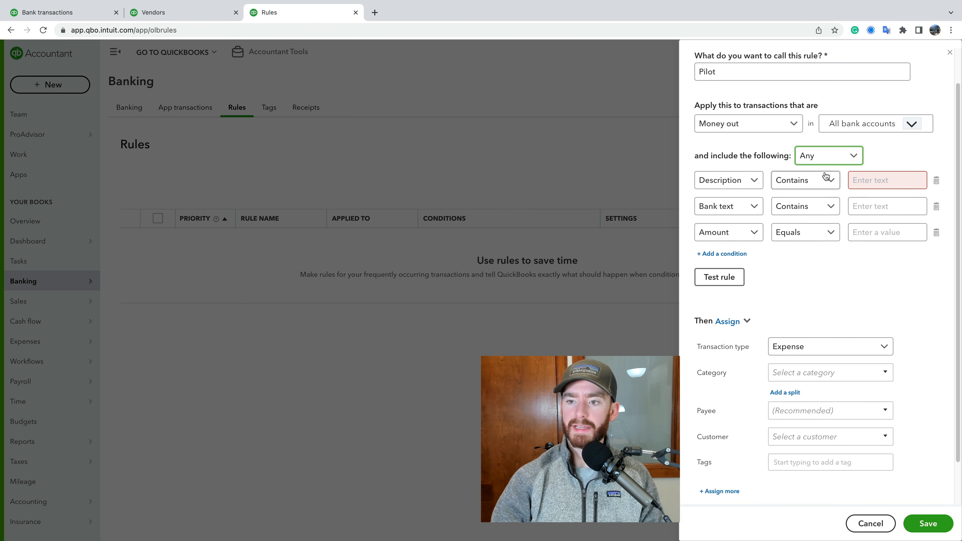
pyautogui.click(936, 232)
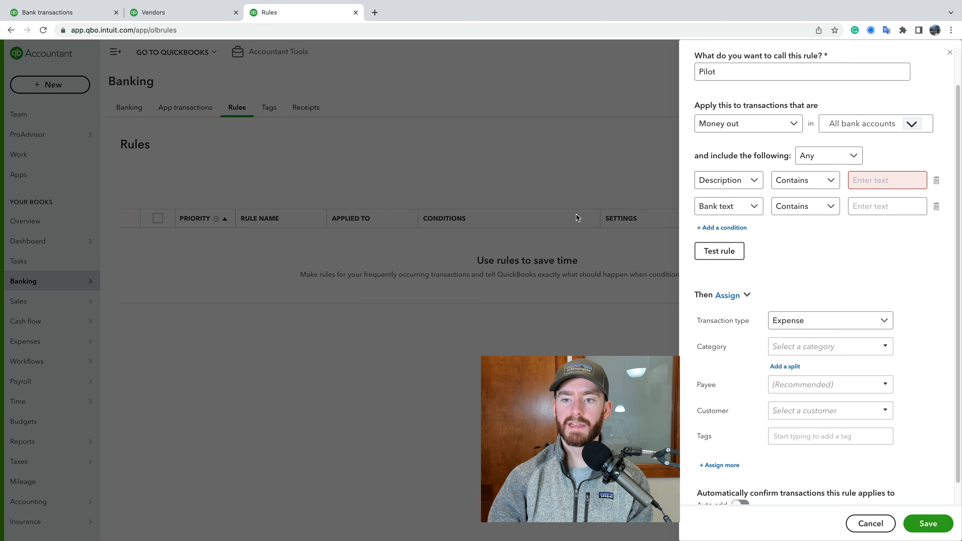
# Step: Copy the description Pilot Travel Center from the 07/24/2021 bank transaction into the rule's Description contains condition
pyautogui.click(44, 12)
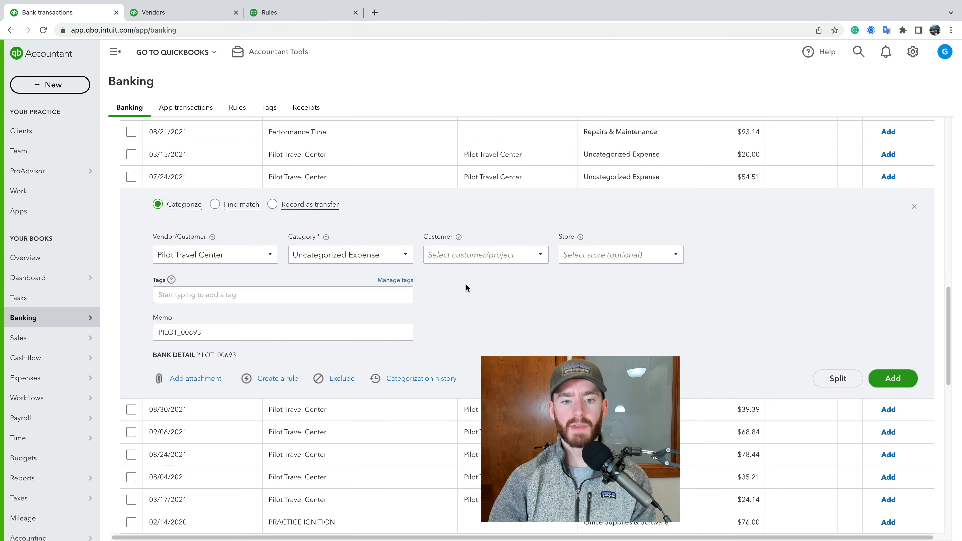
pyautogui.scroll(1, 470, 292)
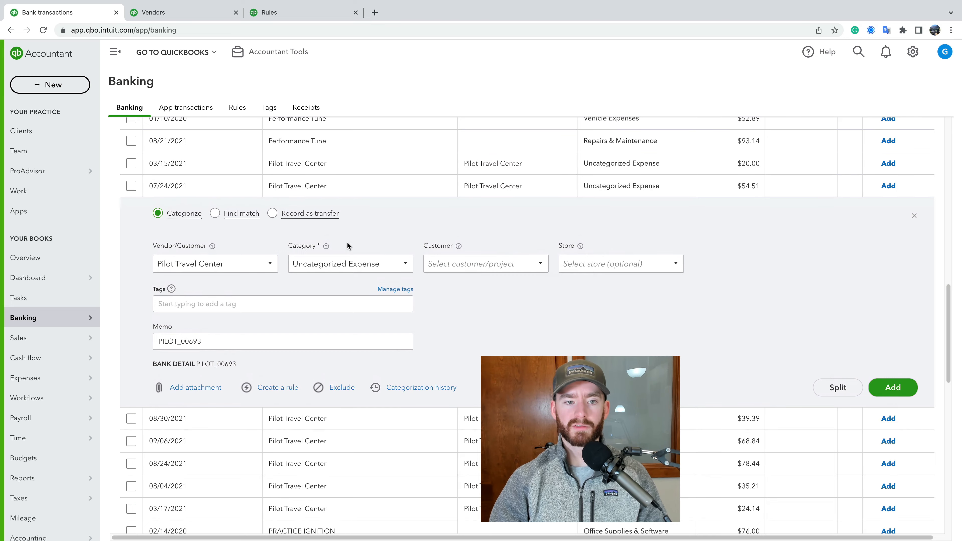
pyautogui.scroll(2, 348, 246)
pyautogui.moveTo(328, 236); pyautogui.dragTo(267, 241)
pyautogui.hotkey('ctrl', 'c')
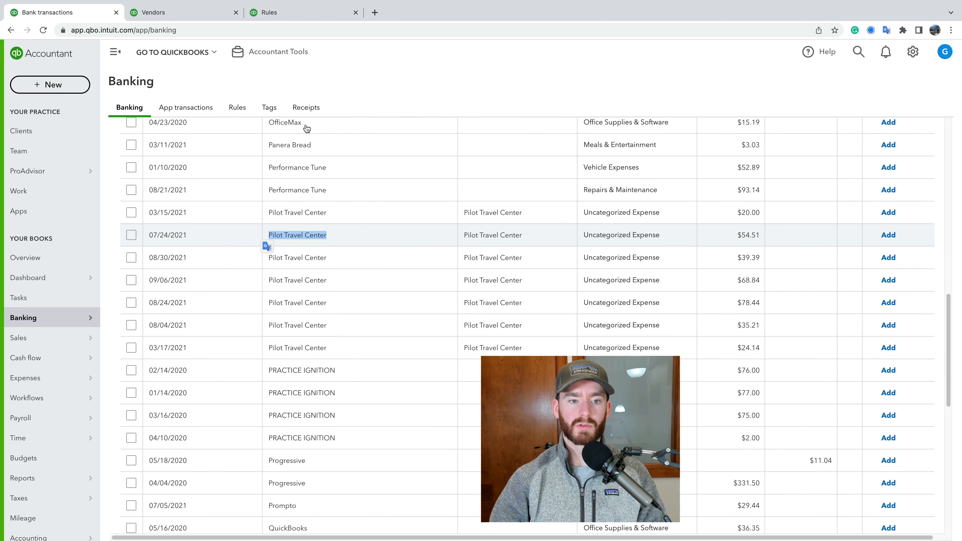
pyautogui.click(294, 13)
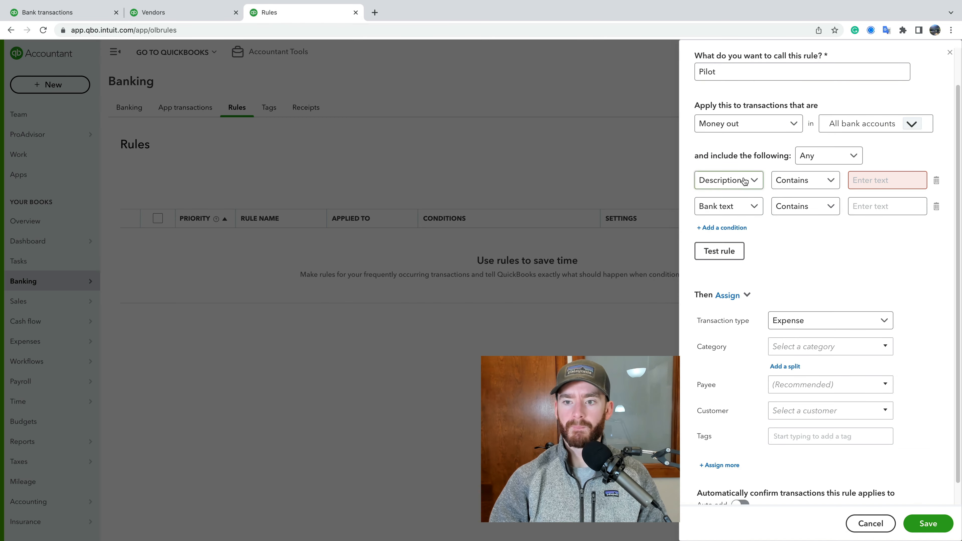
pyautogui.click(878, 181)
pyautogui.hotkey('ctrl', 'v')
# Step: Examine the bank details of the Pilot Travel Center transactions dated 07/24/2021, 09/06/2021 and 08/04/2021 in the Bank transactions browser tab
pyautogui.click(866, 207)
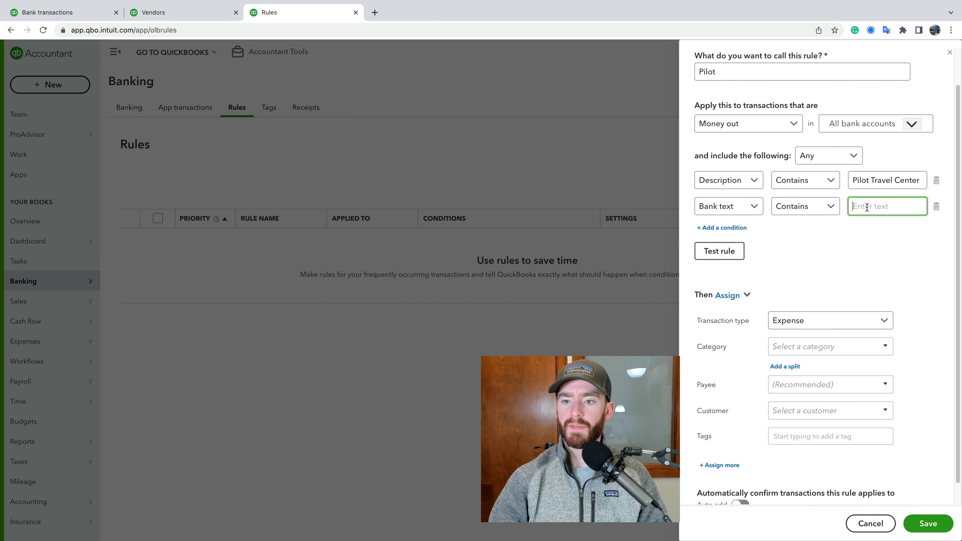
pyautogui.click(57, 12)
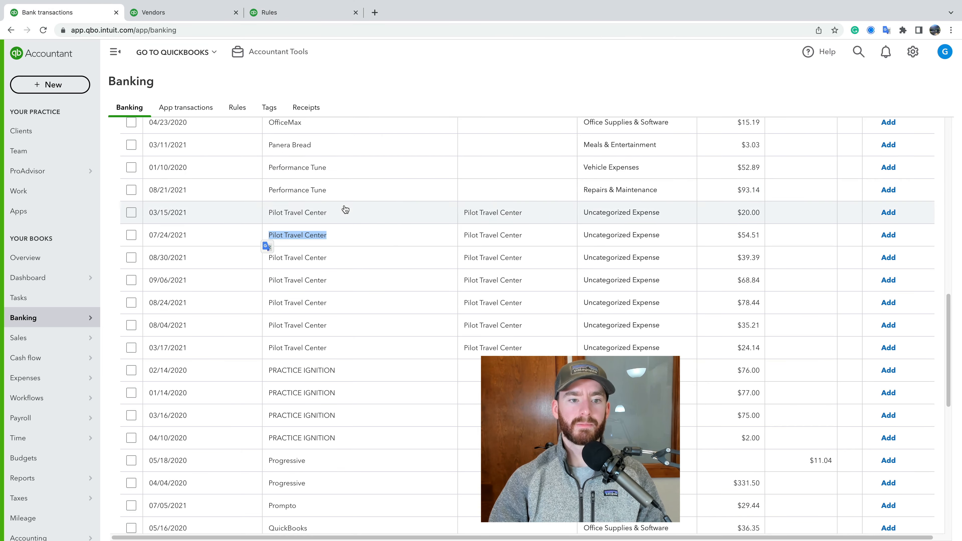
pyautogui.click(389, 243)
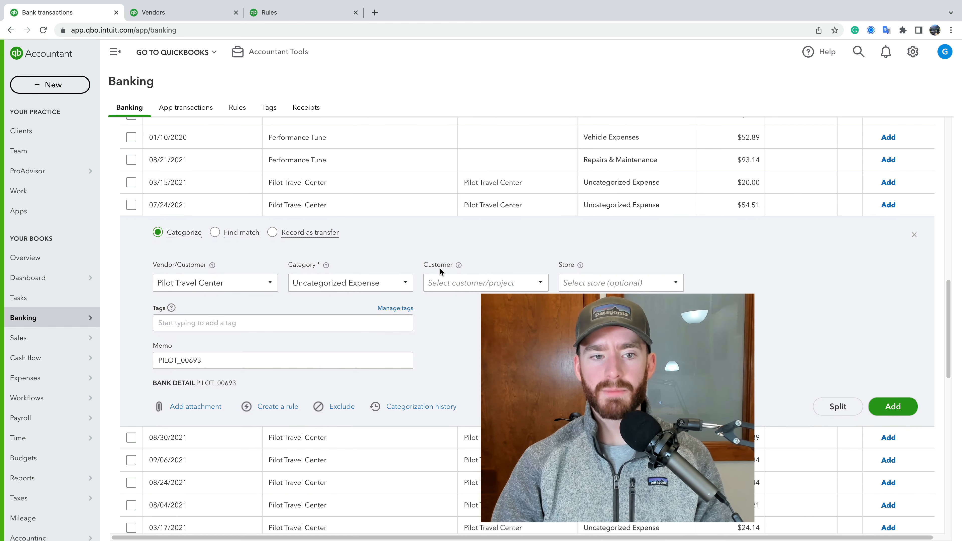
pyautogui.scroll(-1, 439, 267)
pyautogui.scroll(-1, 440, 267)
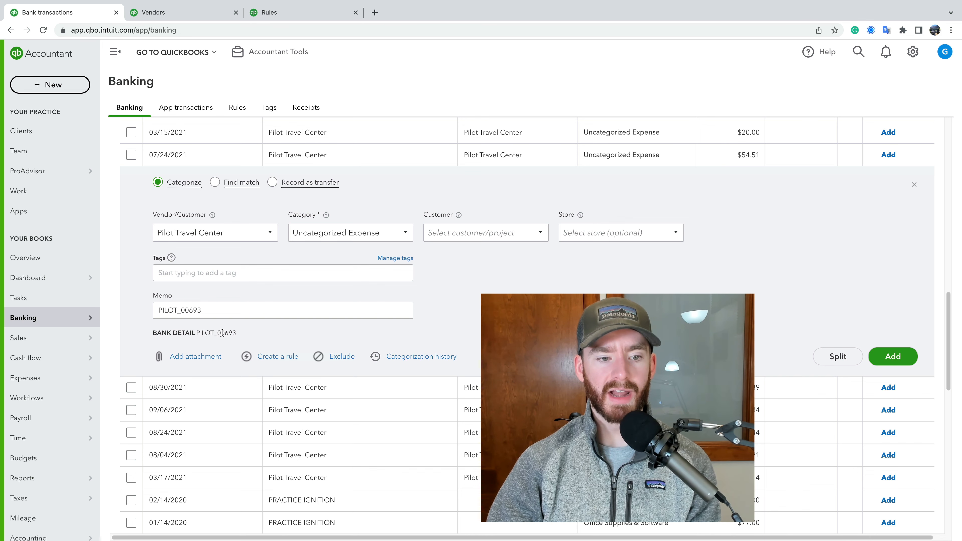
pyautogui.scroll(-1, 232, 331)
pyautogui.click(325, 386)
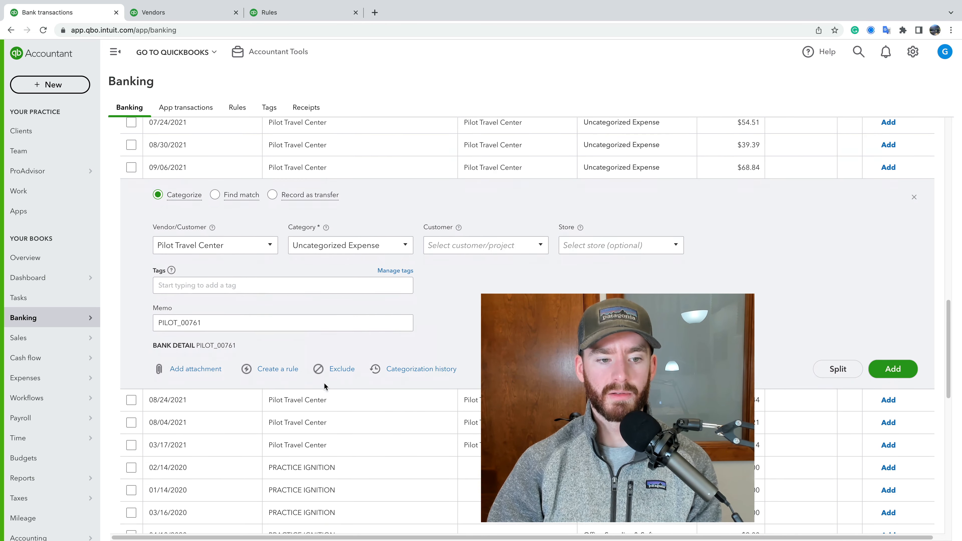
pyautogui.scroll(-3, 322, 375)
pyautogui.click(321, 363)
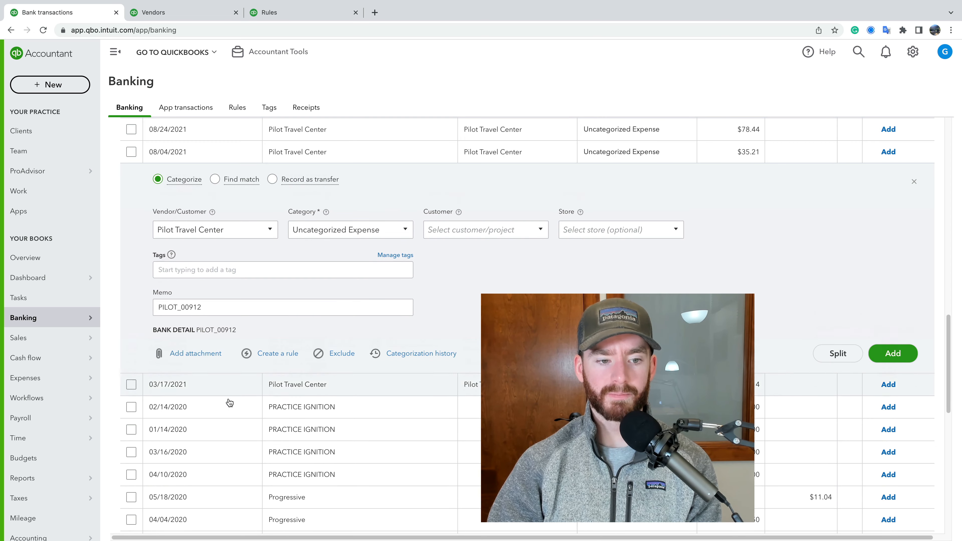
# Step: Collapse the 08/04/2021 transaction and examine the bank detail of the Pilot Travel Center transaction dated 03/15/2021
pyautogui.scroll(2, 303, 318)
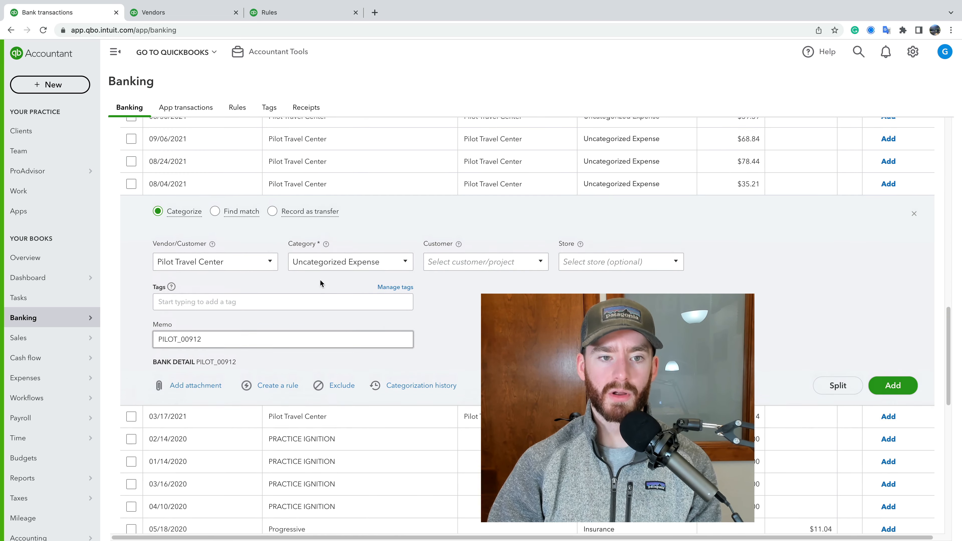
pyautogui.click(346, 189)
pyautogui.scroll(2, 378, 239)
pyautogui.scroll(3, 379, 242)
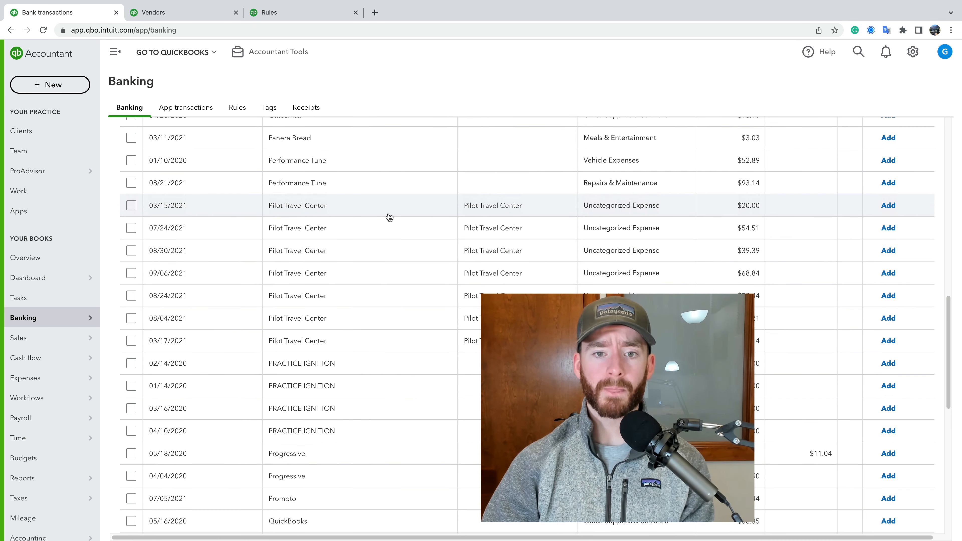
pyautogui.click(389, 216)
pyautogui.scroll(-2, 318, 360)
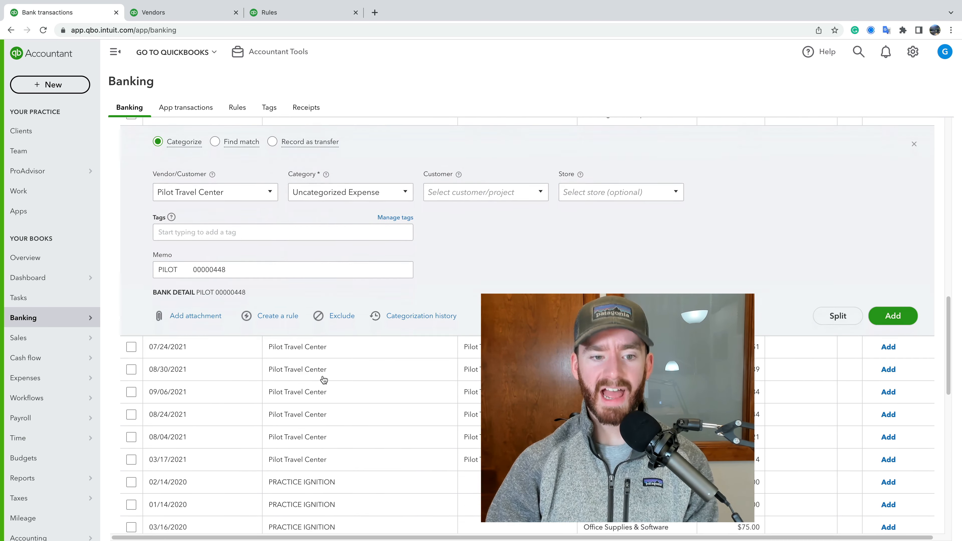
# Step: Copy PILOT from the 08/30/2021 transaction's bank detail into the rule's Bank text contains condition
pyautogui.click(327, 373)
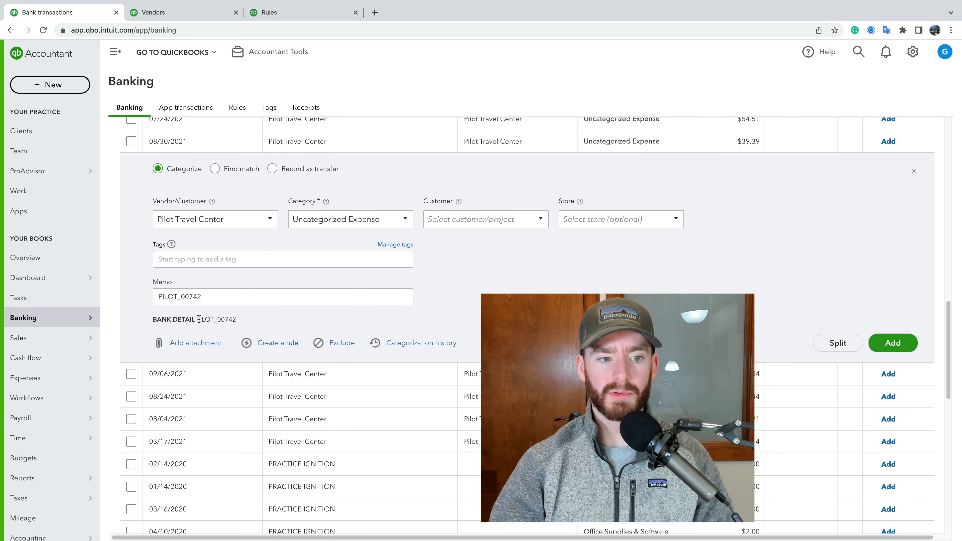
pyautogui.moveTo(196, 317); pyautogui.dragTo(216, 317)
pyautogui.hotkey('ctrl', 'c')
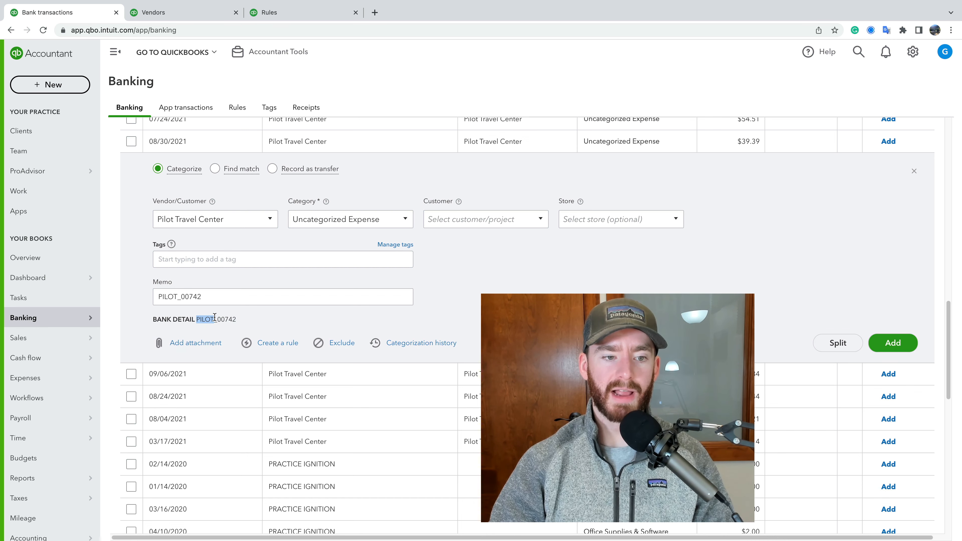
pyautogui.scroll(-8, 204, 326)
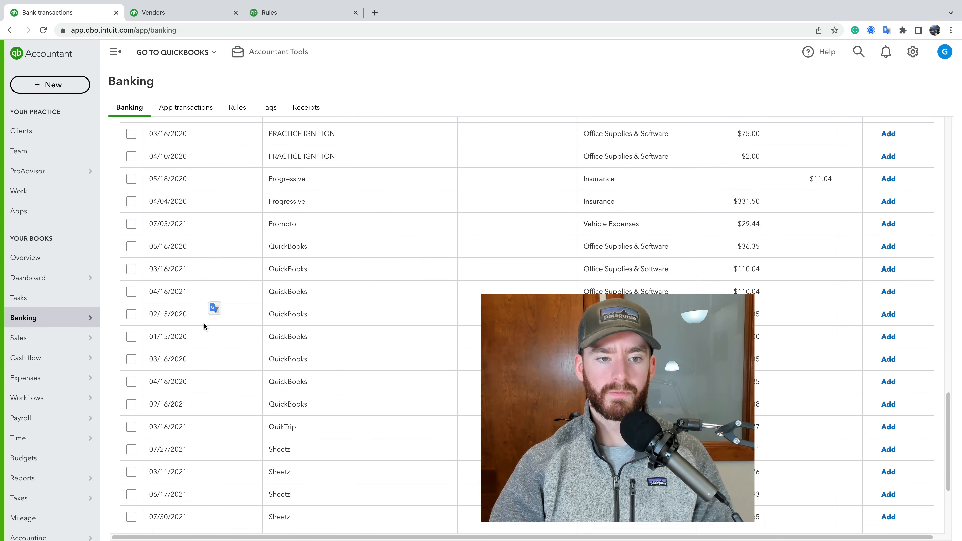
pyautogui.scroll(8, 204, 326)
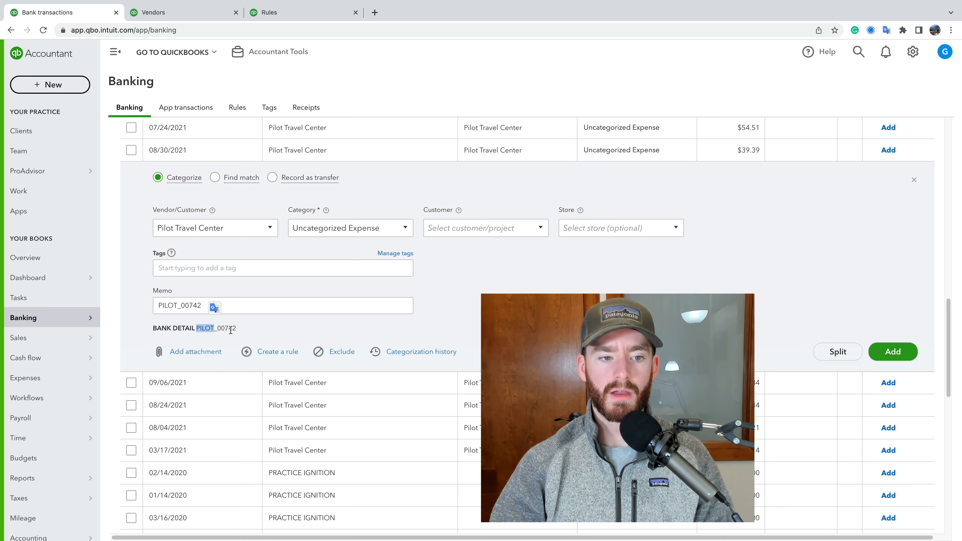
pyautogui.click(217, 329)
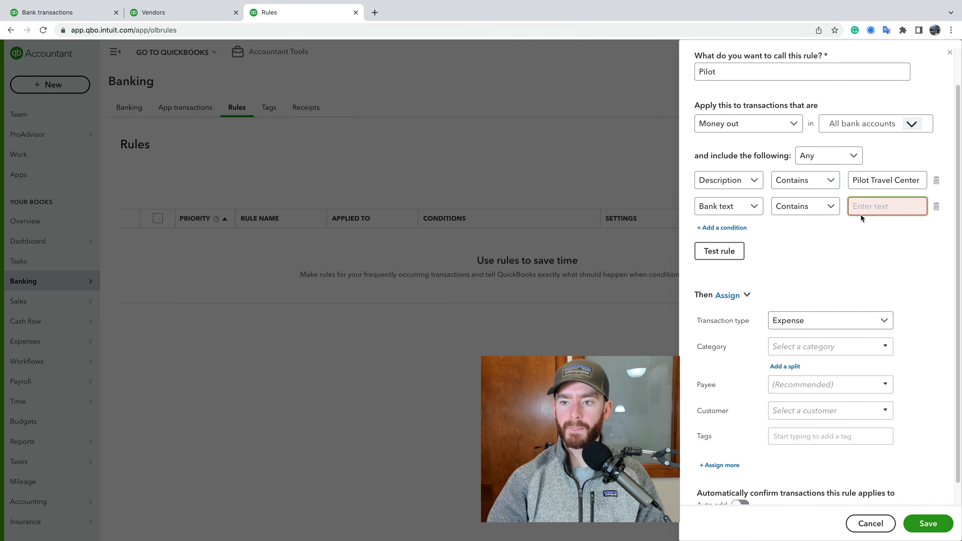
pyautogui.hotkey('ctrl', 'v')
pyautogui.click(857, 247)
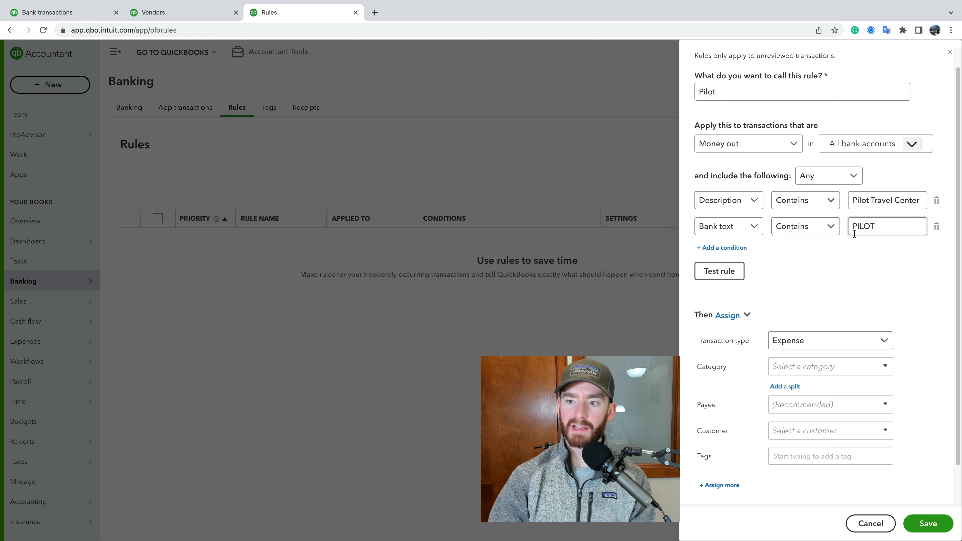
pyautogui.click(870, 232)
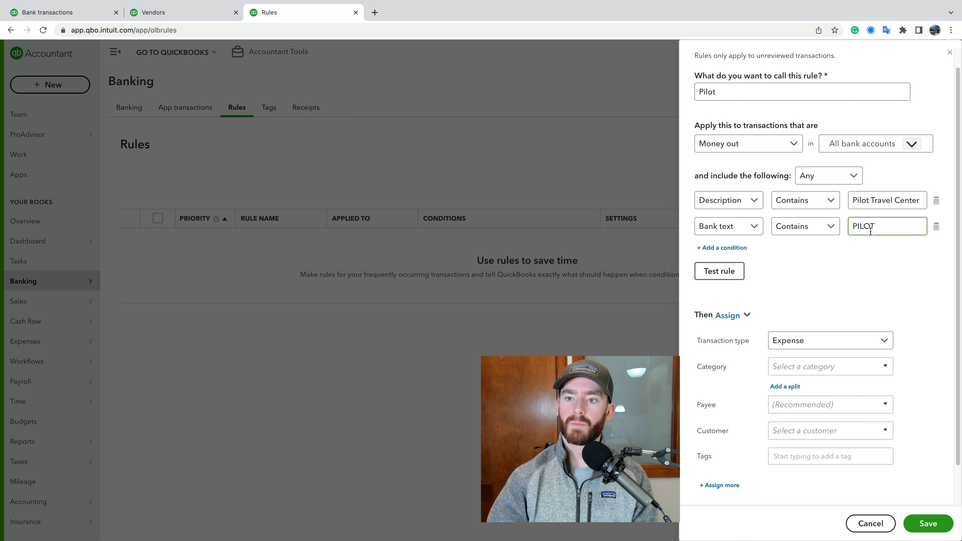
pyautogui.click(942, 215)
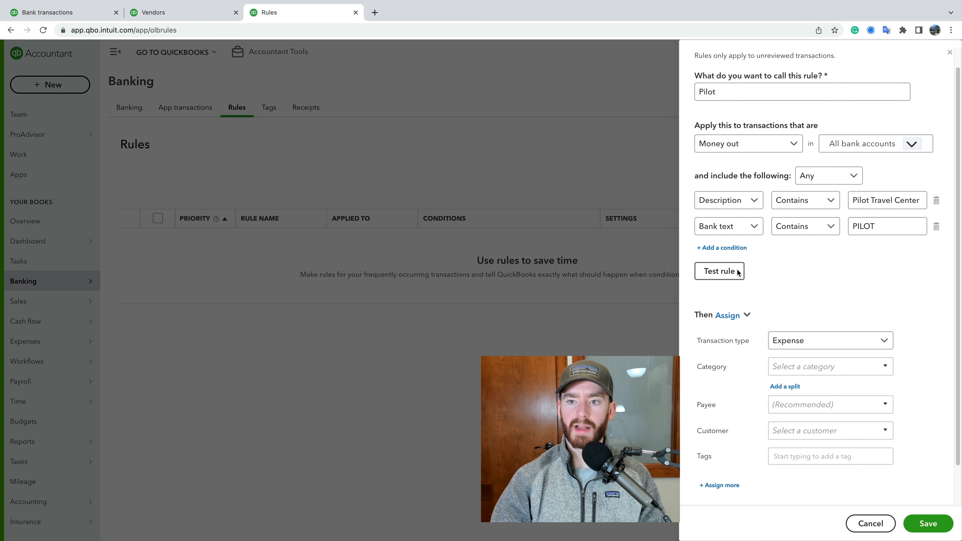
# Step: Test the rule against the unreviewed transactions and compare it with the Pilot Travel Center entries in the Bank transactions browser tab
pyautogui.scroll(-2, 824, 179)
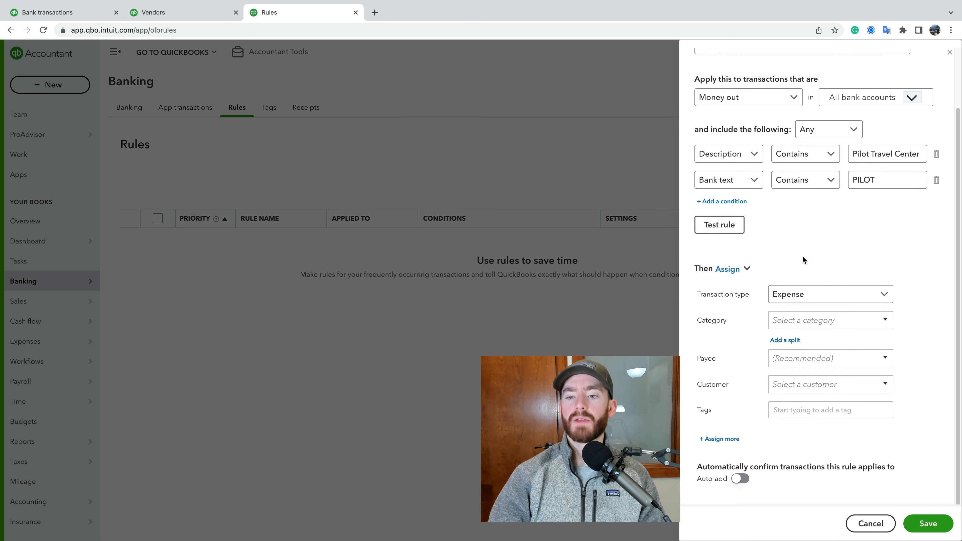
pyautogui.click(712, 226)
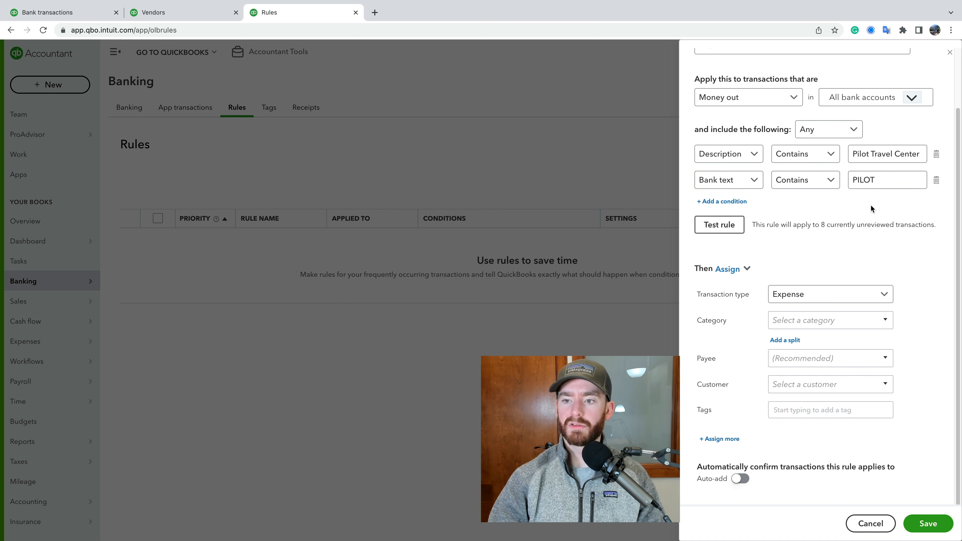
pyautogui.click(58, 12)
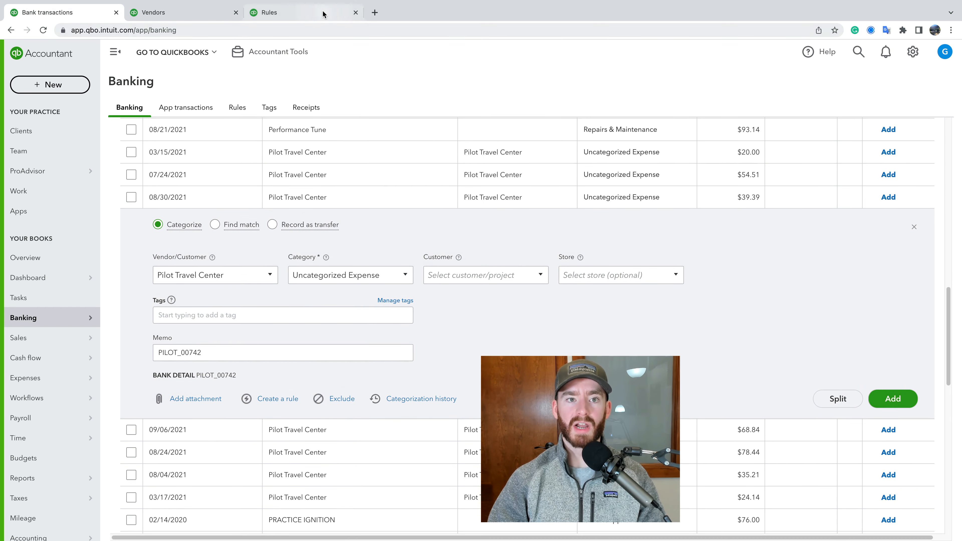
pyautogui.click(288, 12)
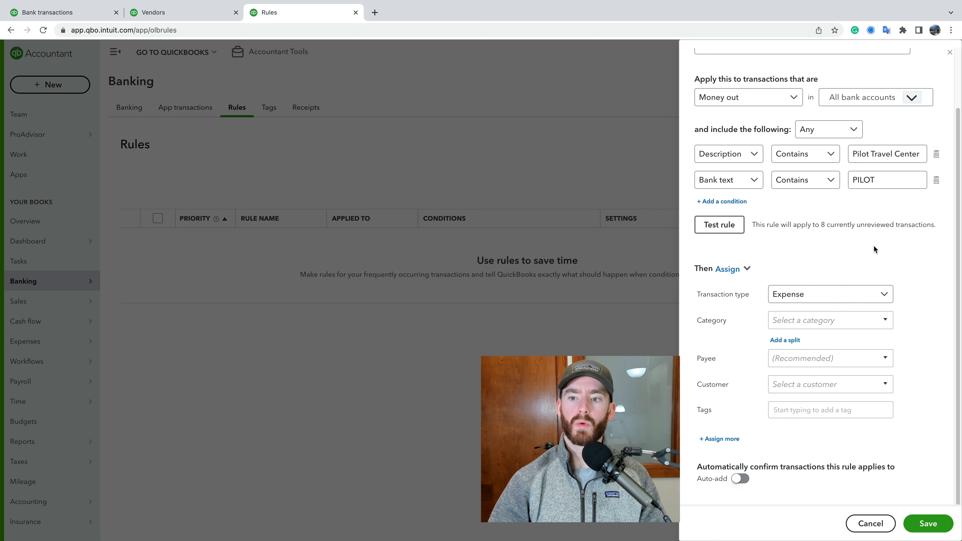
# Step: Keep the rule's transaction type as Expense and assign the category Vehicle Expenses:Fuel
pyautogui.click(808, 296)
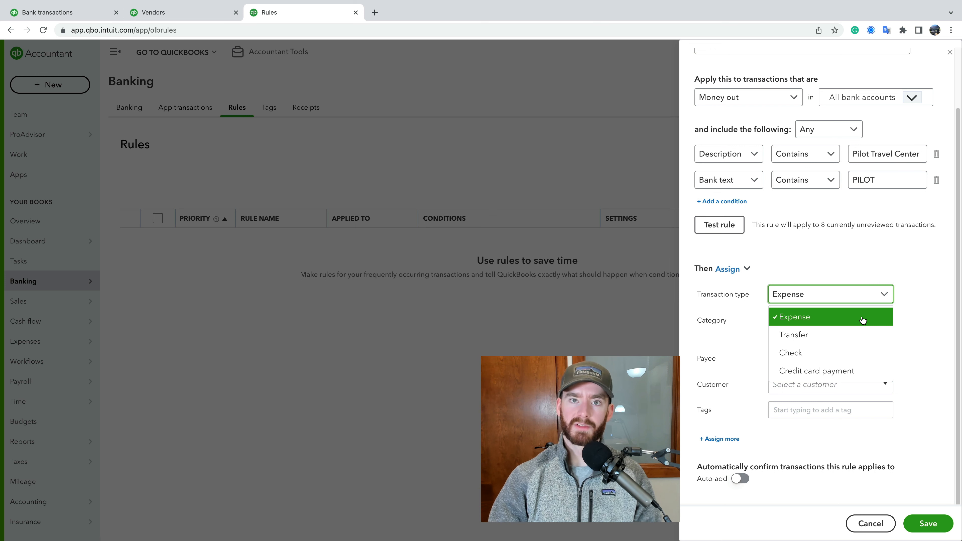
pyautogui.click(911, 304)
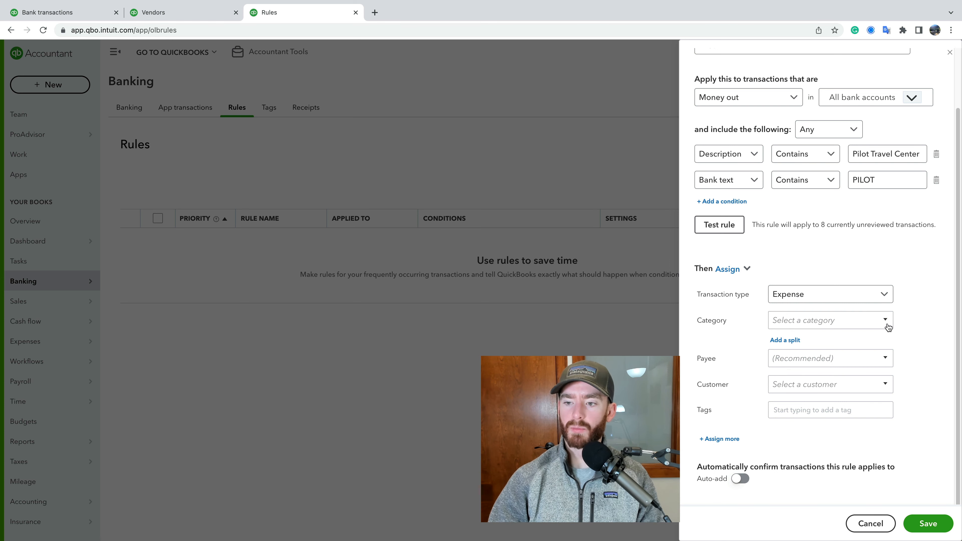
pyautogui.click(844, 321)
pyautogui.scroll(-2, 842, 359)
pyautogui.scroll(-3, 842, 360)
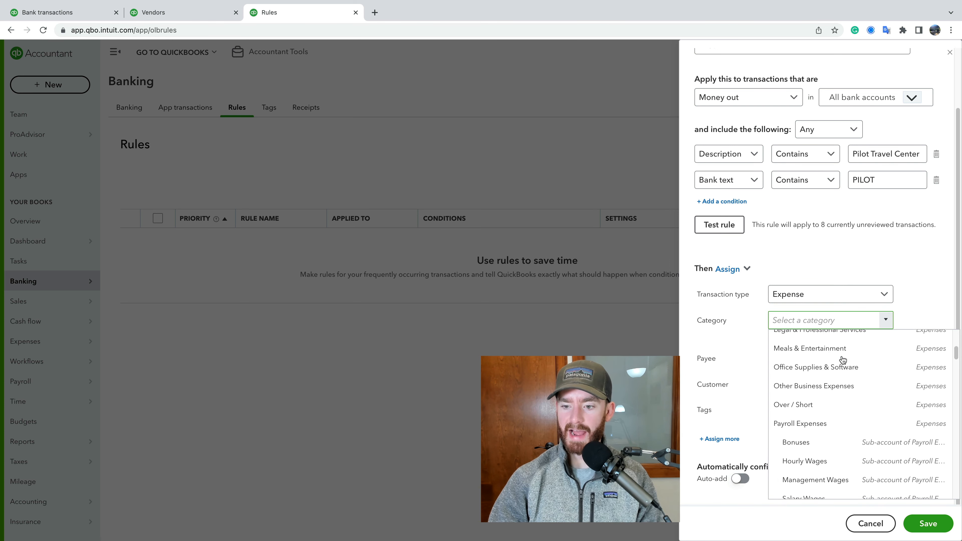
pyautogui.click(825, 358)
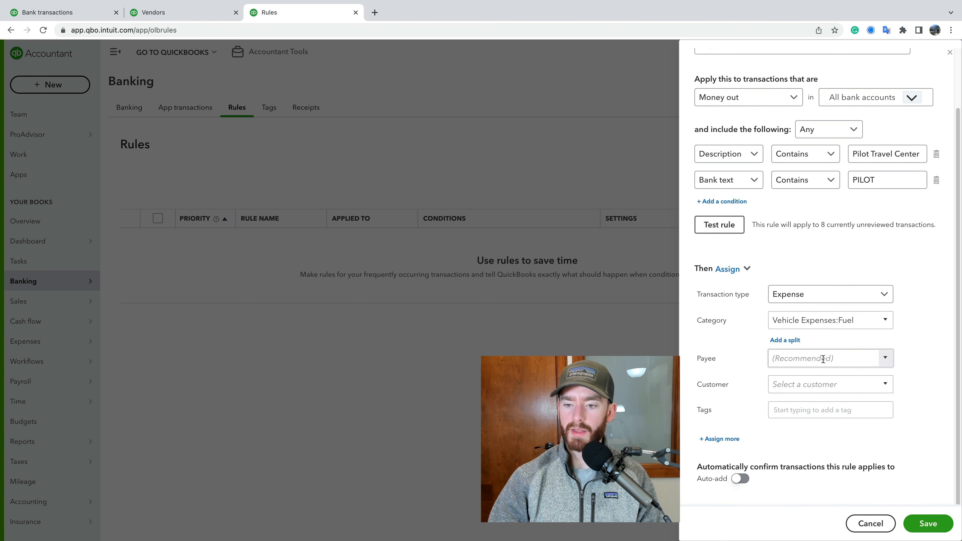
# Step: Set the rule's payee to Pilot Travel Center
pyautogui.click(794, 358)
pyautogui.write('pil')
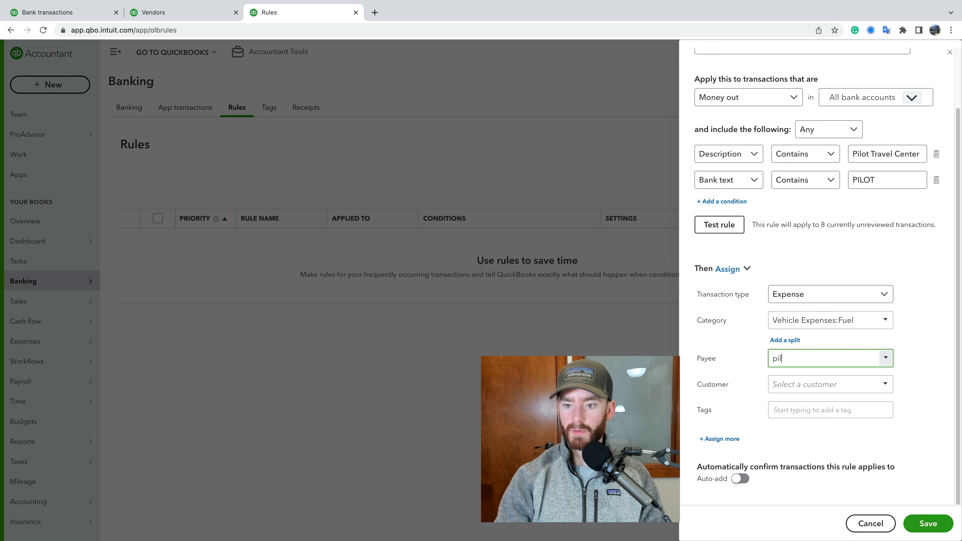
pyautogui.click(799, 393)
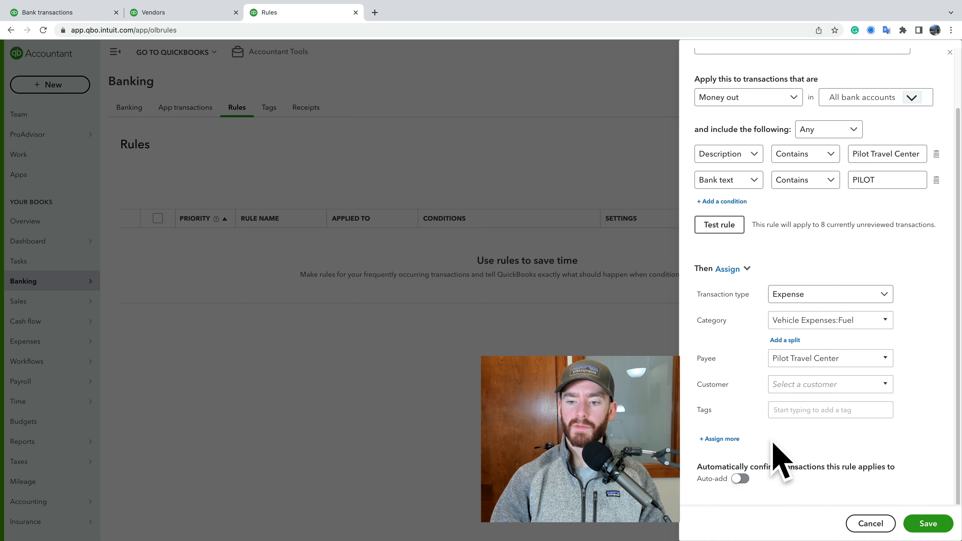
# Step: Show the rule's additional assignment options and save the rule with Auto-add switched off
pyautogui.click(719, 439)
pyautogui.scroll(-1, 716, 439)
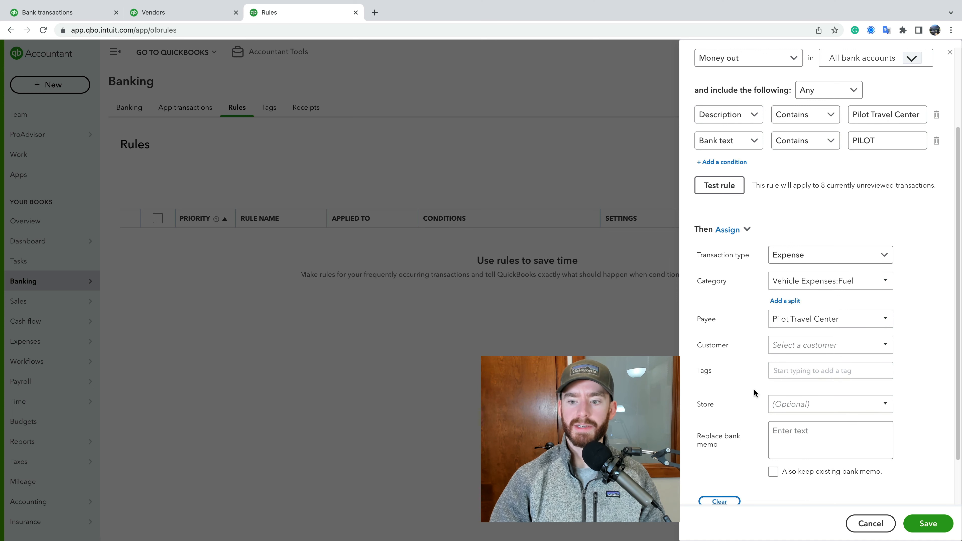
pyautogui.scroll(-2, 786, 476)
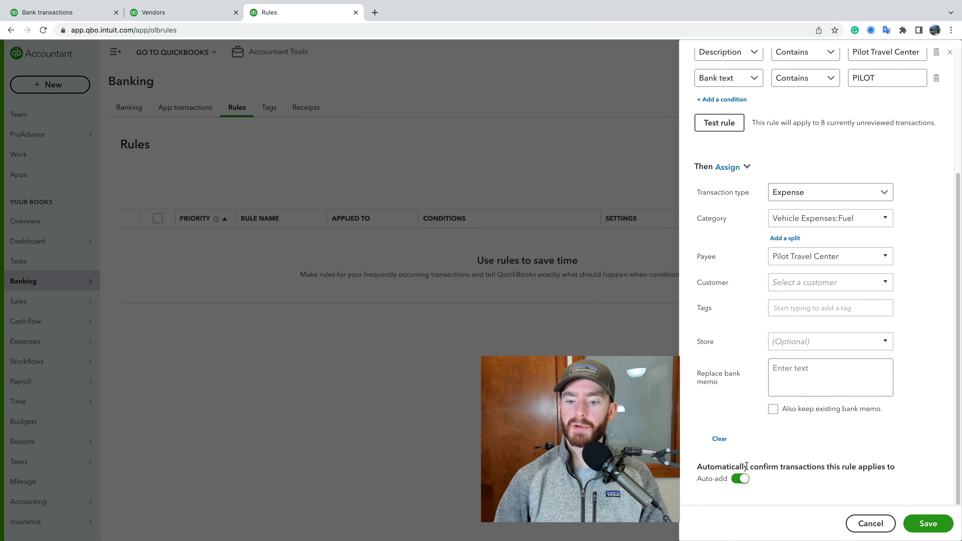
pyautogui.click(741, 478)
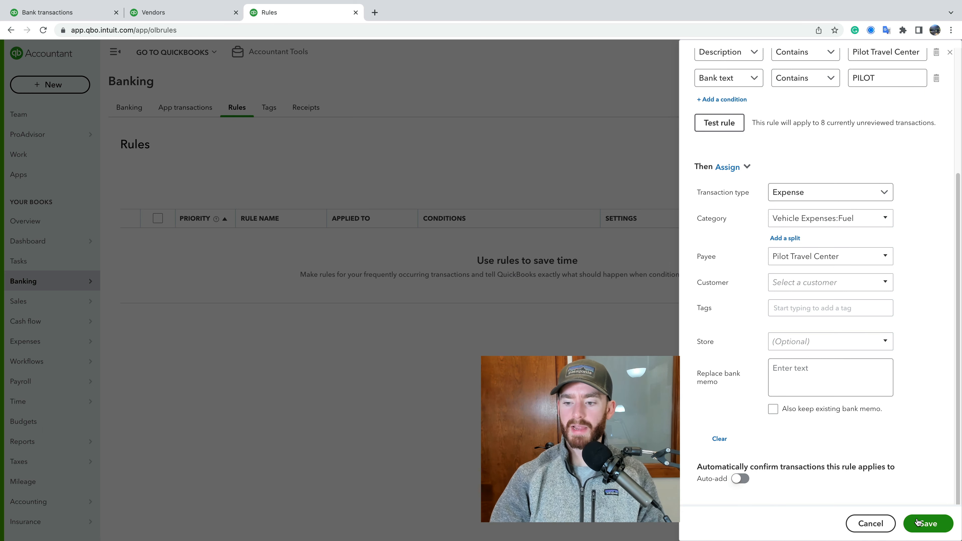
pyautogui.click(927, 524)
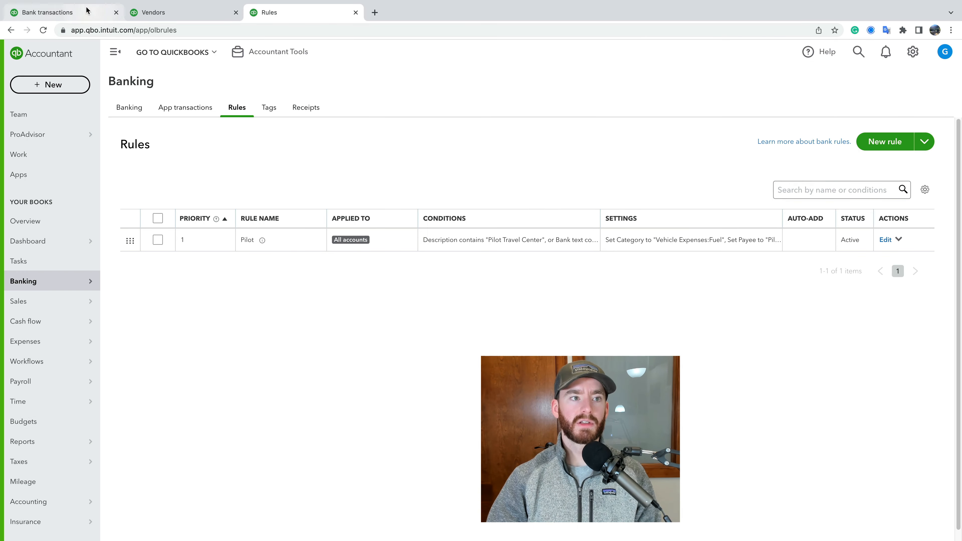
# Step: Reload the Bank transactions browser tab and check the categories assigned to the Pilot Travel Center entries
pyautogui.click(45, 12)
pyautogui.click(43, 31)
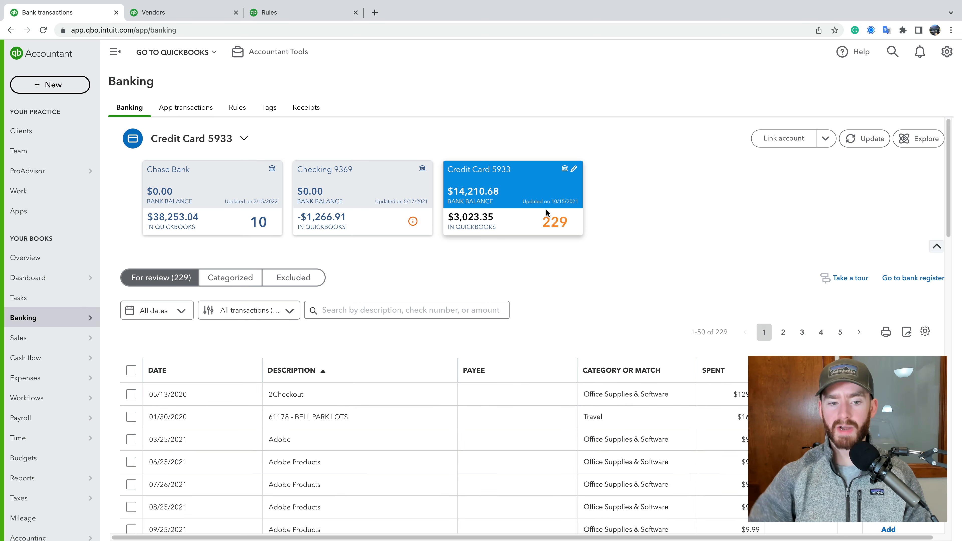
pyautogui.scroll(-10, 547, 213)
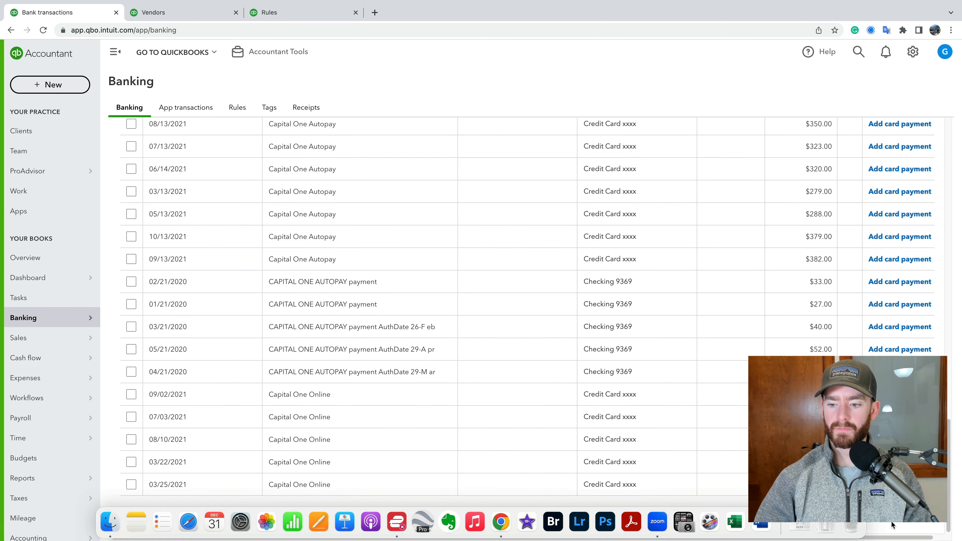
pyautogui.scroll(15, 417, 193)
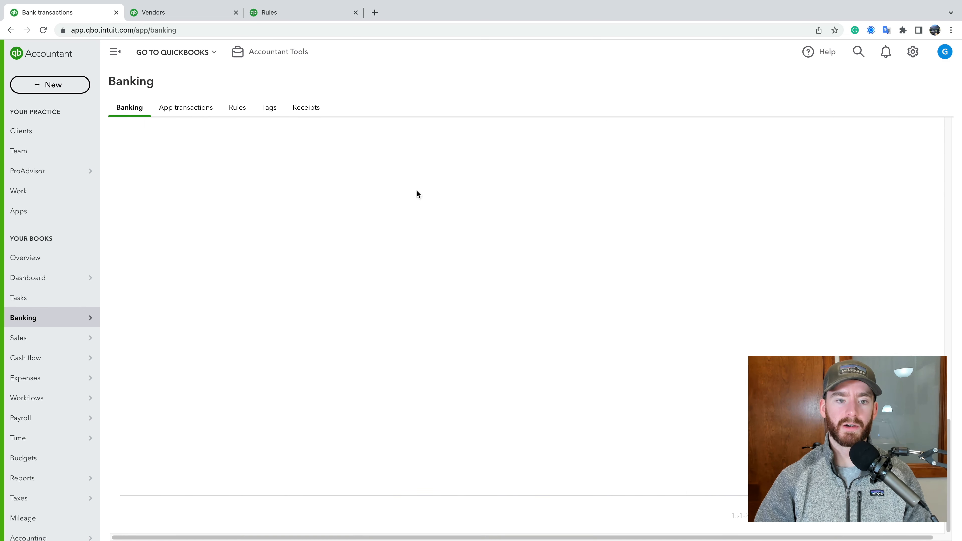
pyautogui.scroll(5, 428, 298)
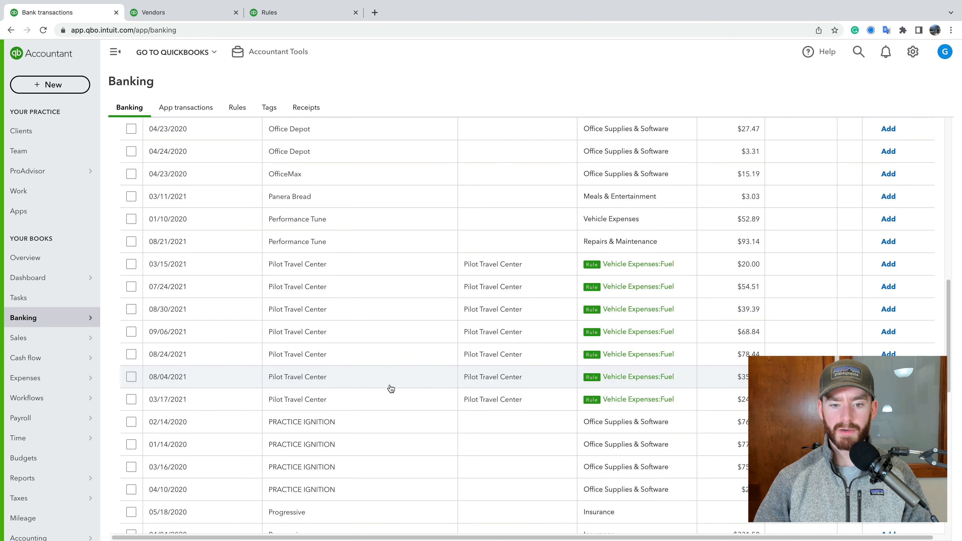
# Step: Review the rule-categorized Pilot Travel Center transactions and inspect the details of the 03/15/2021 entry, including its applied rule
pyautogui.scroll(10, 508, 295)
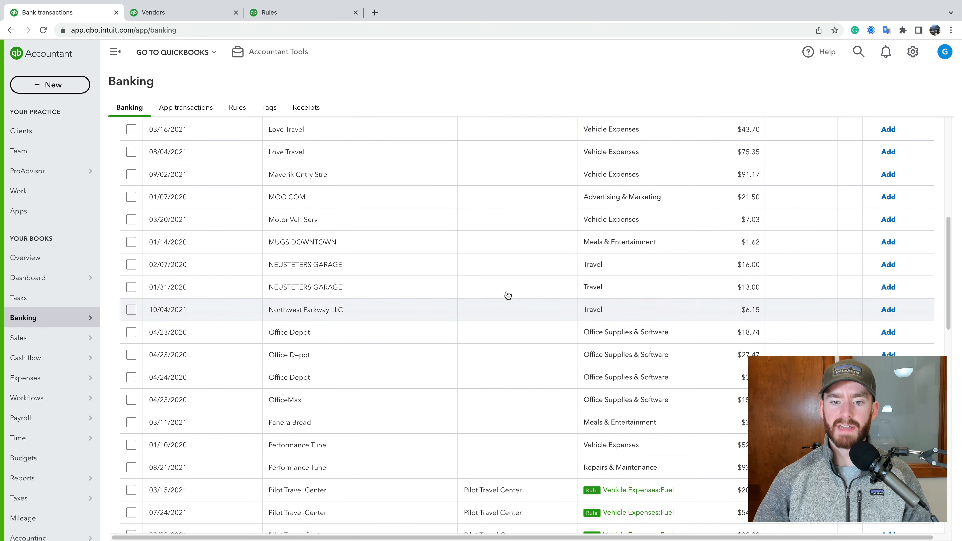
pyautogui.scroll(-10, 491, 232)
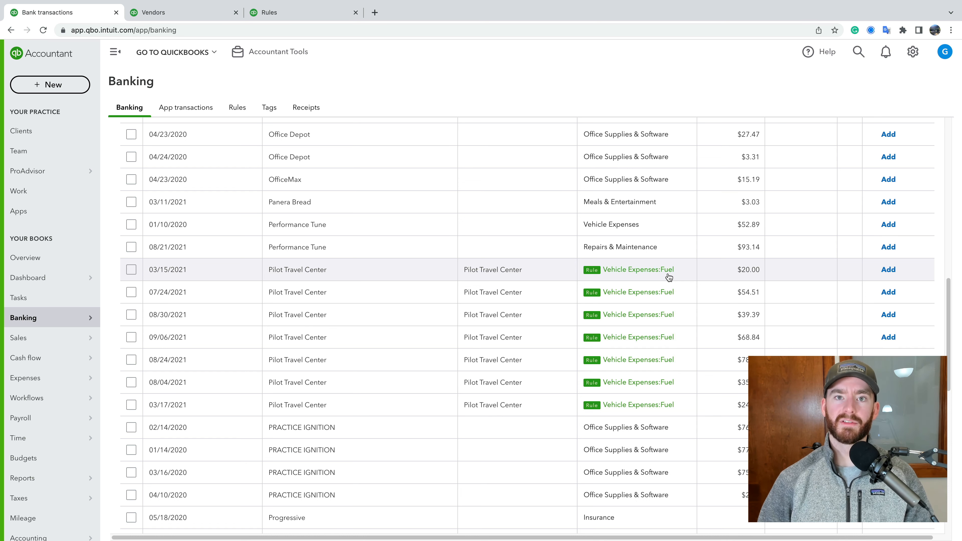
pyautogui.click(452, 274)
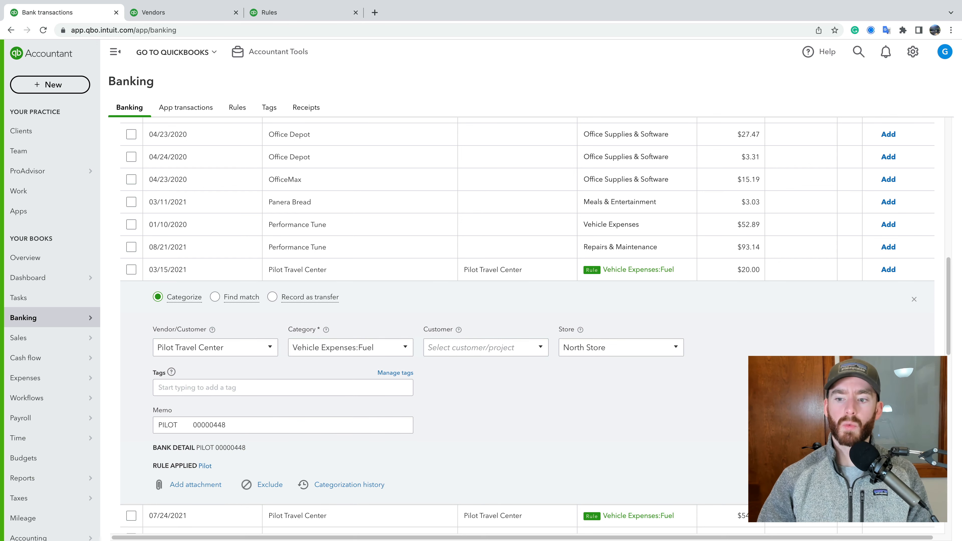
pyautogui.click(474, 270)
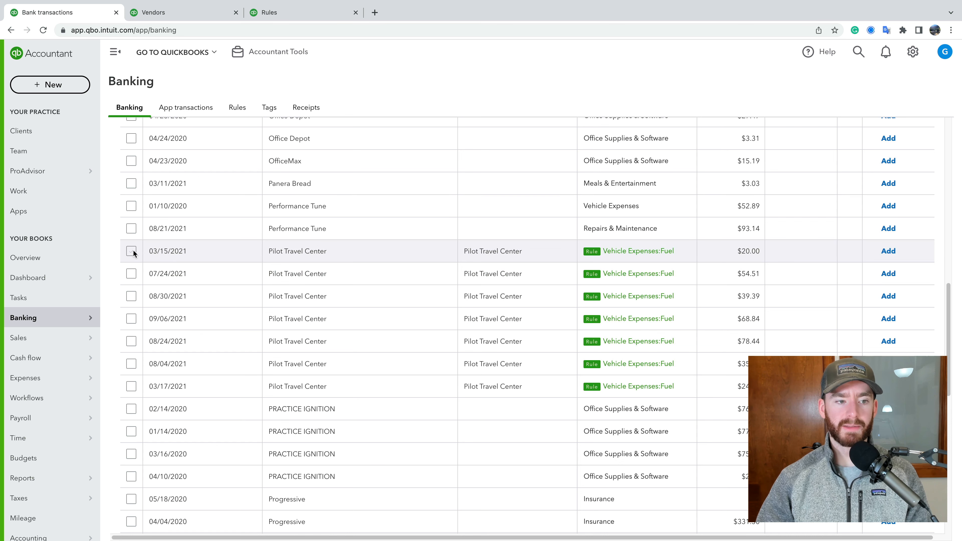
# Step: Accept the four Pilot Travel Center transactions from the 03/15/2021 row through the 09/06/2021 row as one batch
pyautogui.click(132, 251)
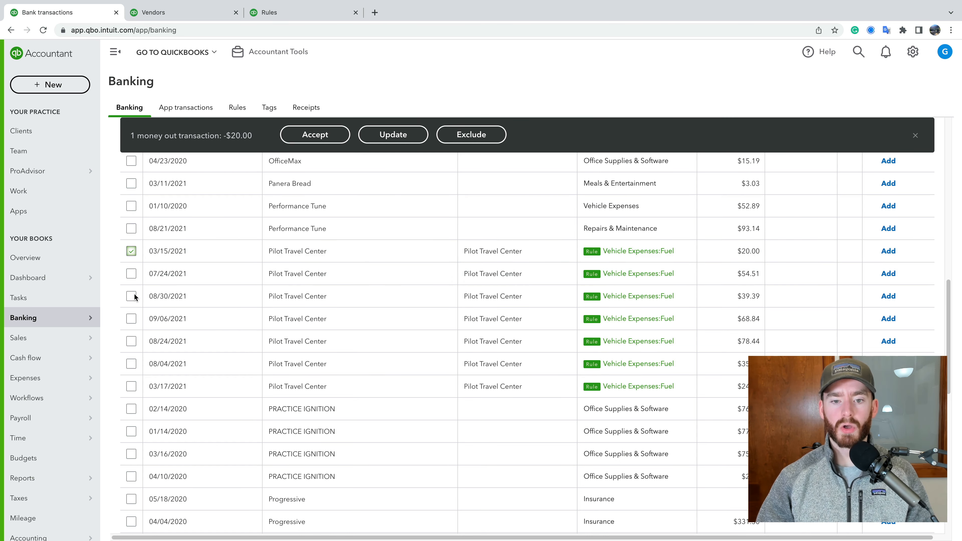
pyautogui.keyDown('shift'); pyautogui.click(132, 319); pyautogui.keyUp('shift')
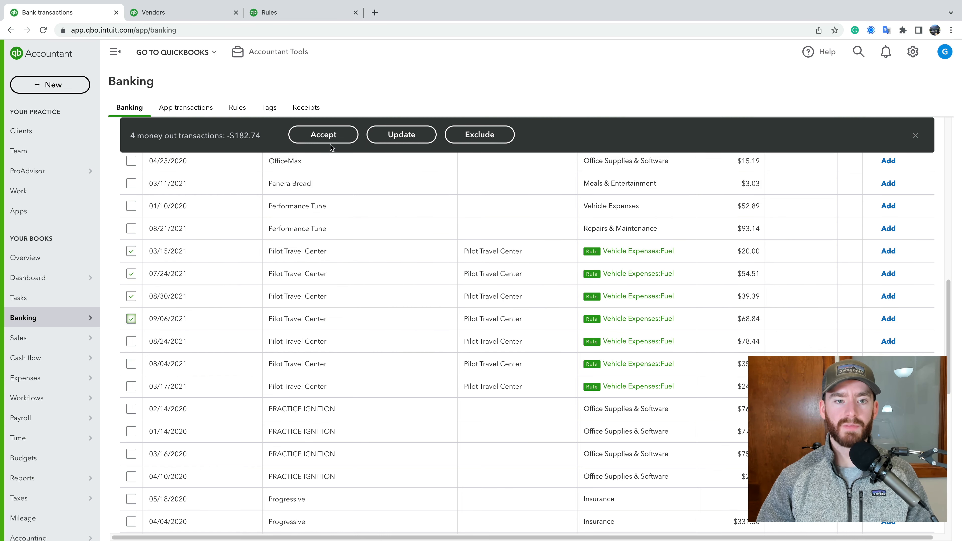
pyautogui.click(323, 135)
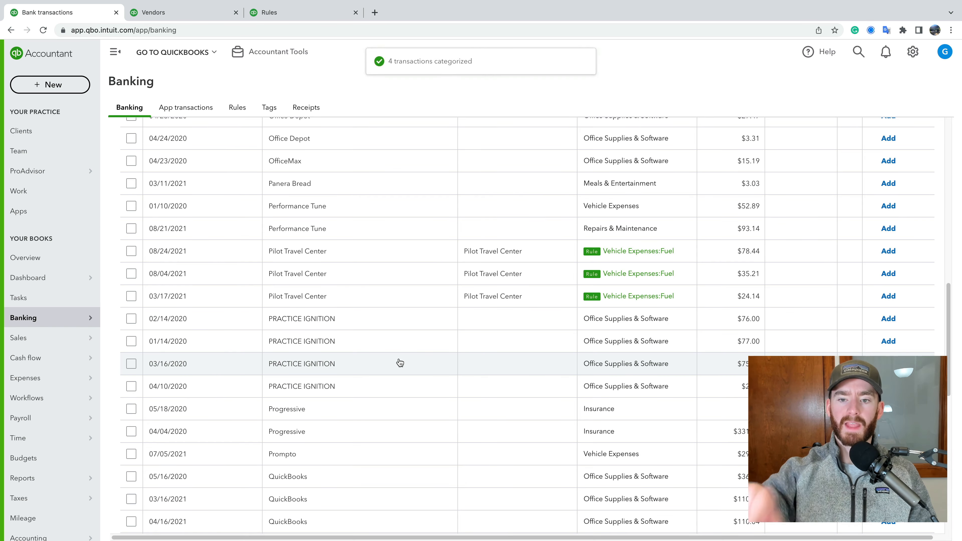
# Step: Check the remaining Pilot Travel Center entries in the bank feed against the Pilot rule listed in the Rules browser tab
pyautogui.scroll(2, 400, 363)
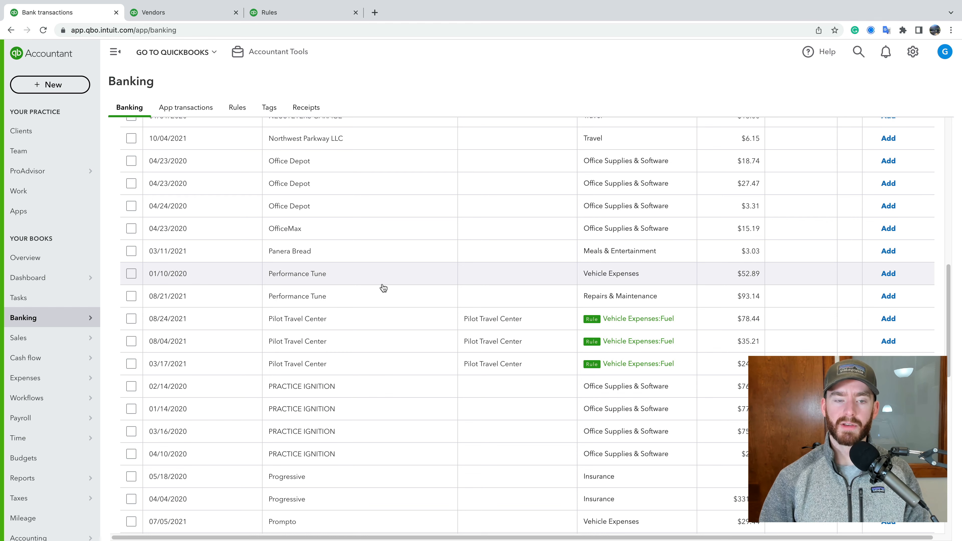
pyautogui.scroll(-1, 381, 281)
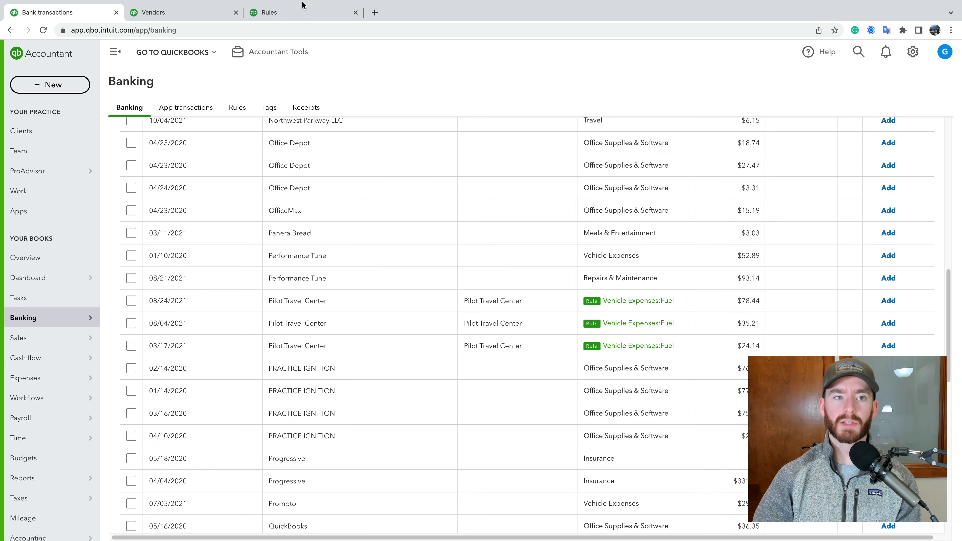
pyautogui.click(304, 12)
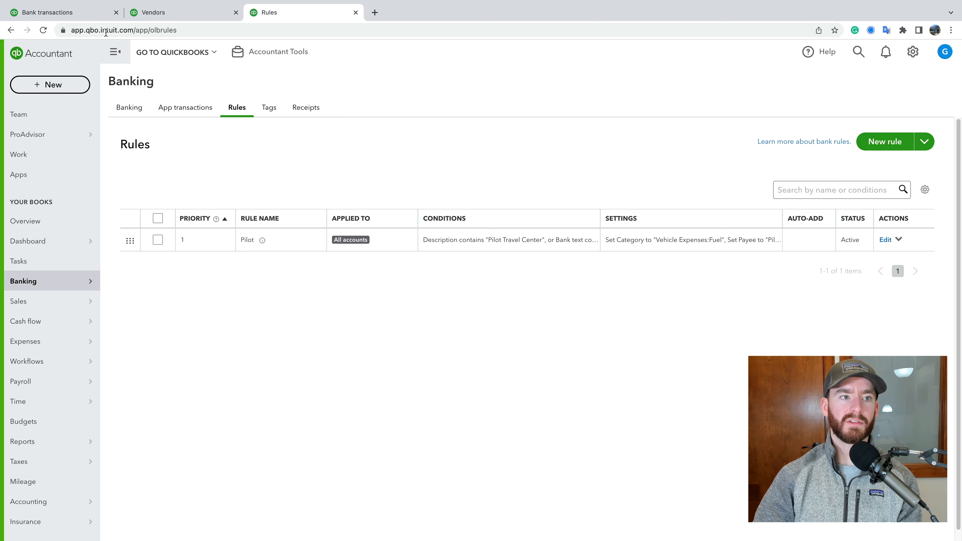
pyautogui.click(61, 12)
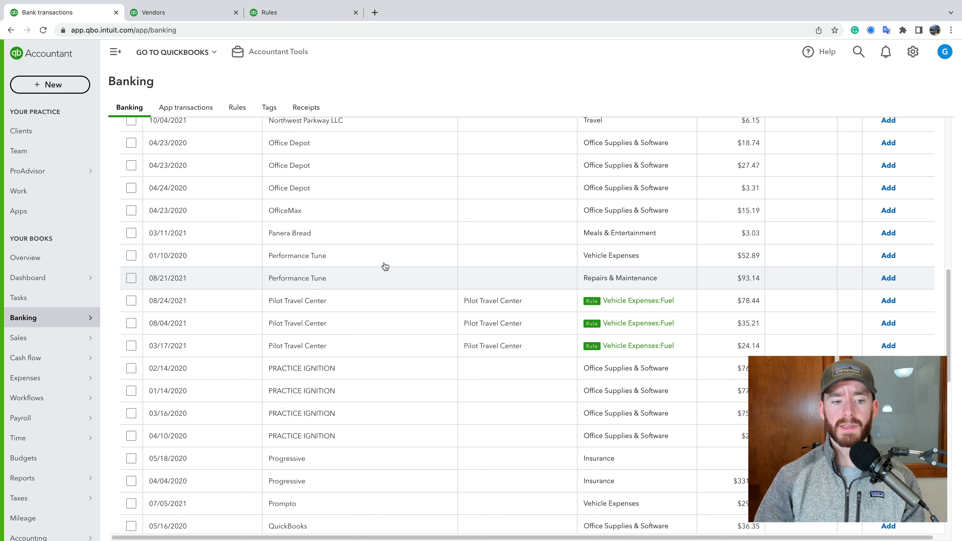
# Step: Start a new bank rule in the Rules browser tab that applies to Money in transactions in all bank accounts
pyautogui.click(307, 16)
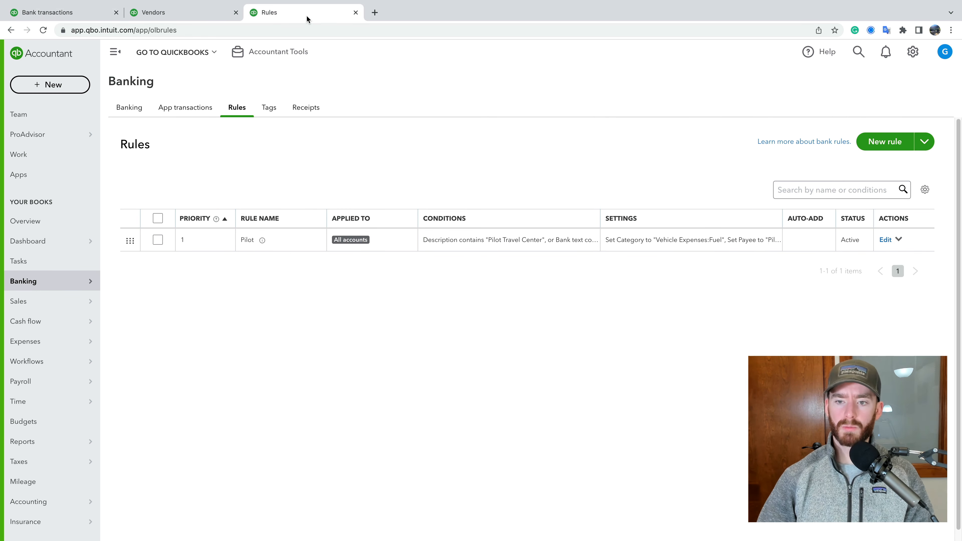
pyautogui.click(885, 141)
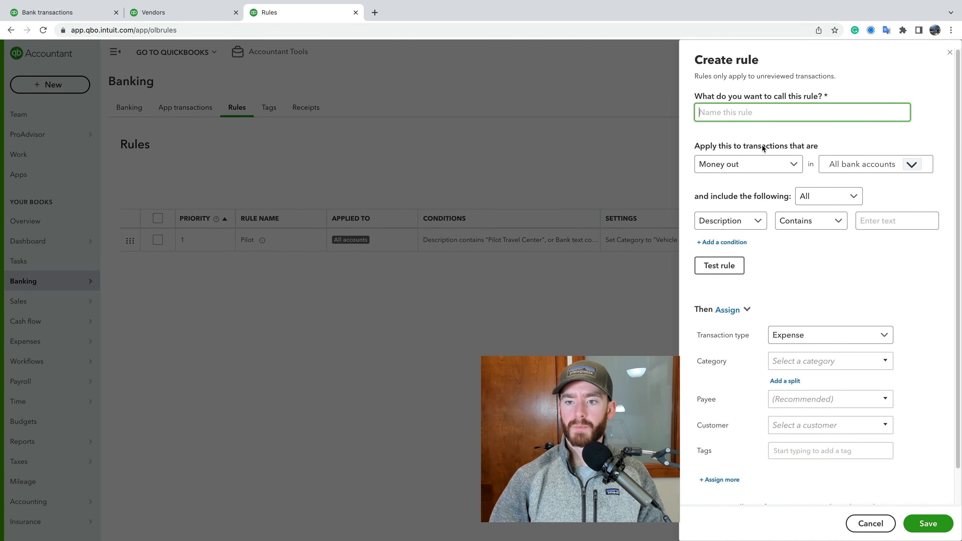
pyautogui.click(741, 169)
pyautogui.click(741, 204)
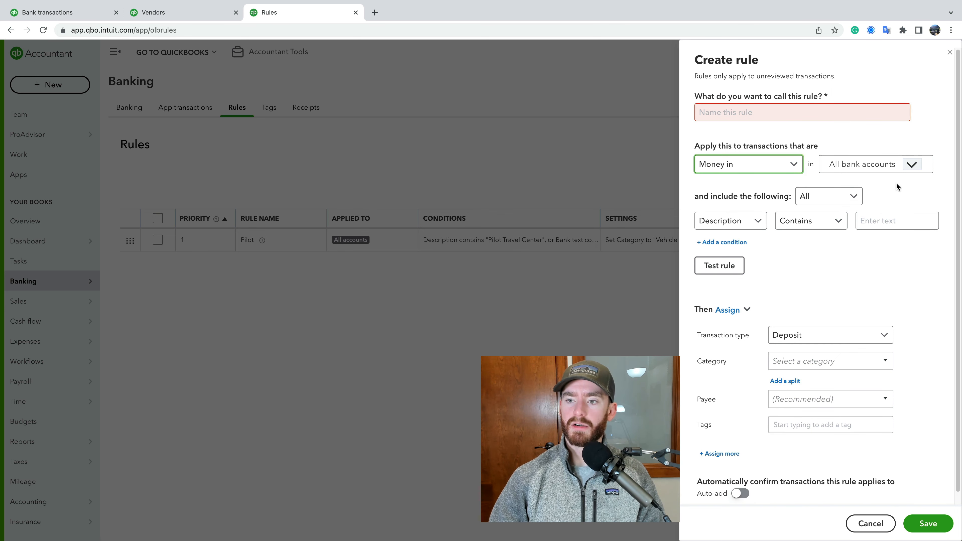
pyautogui.scroll(-1, 886, 229)
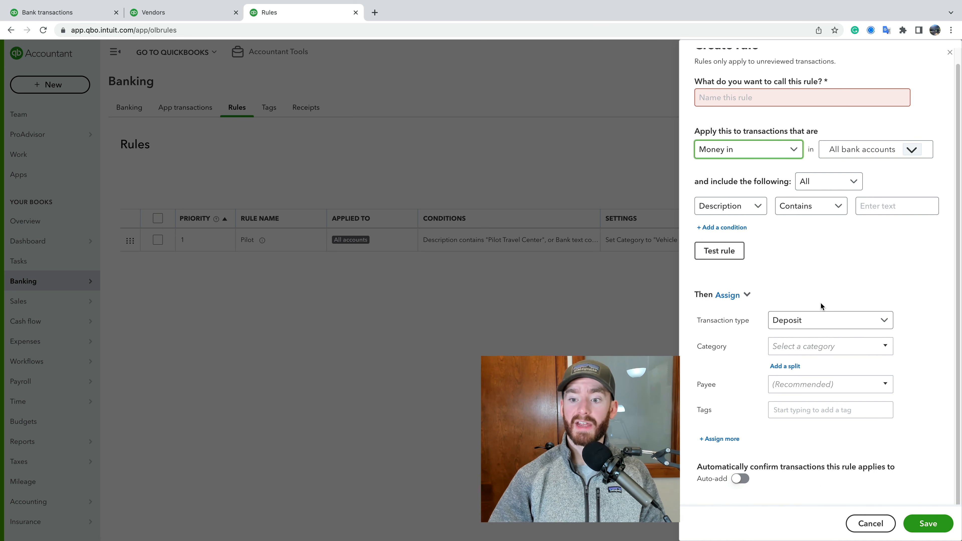
pyautogui.click(888, 350)
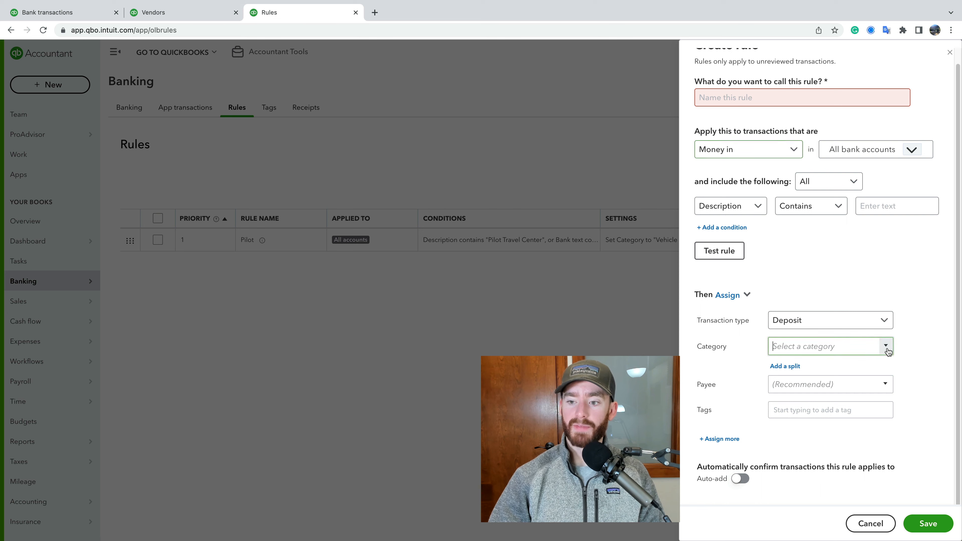
pyautogui.click(831, 264)
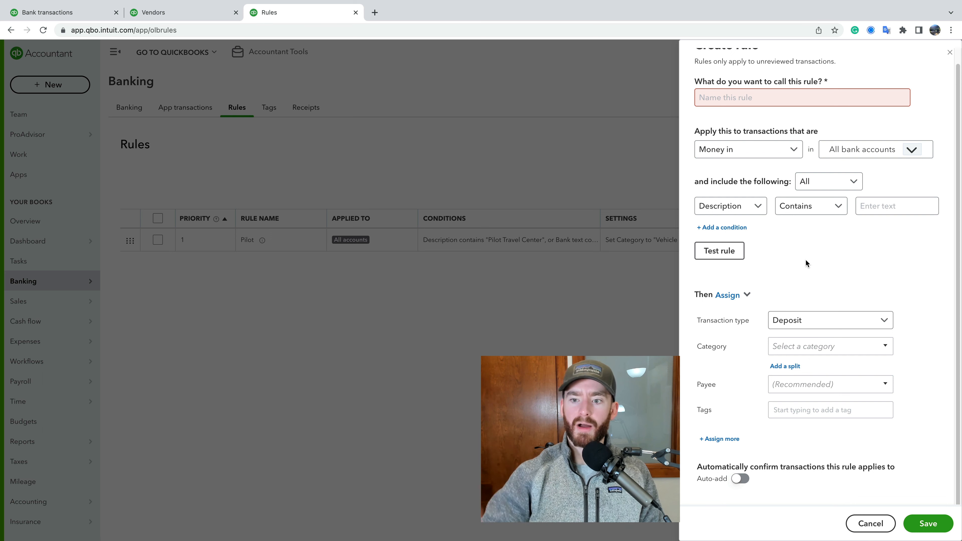
# Step: Set the new rule's transaction type to Transfer with the account Credit Card Clearing, and close the rule without saving
pyautogui.click(829, 320)
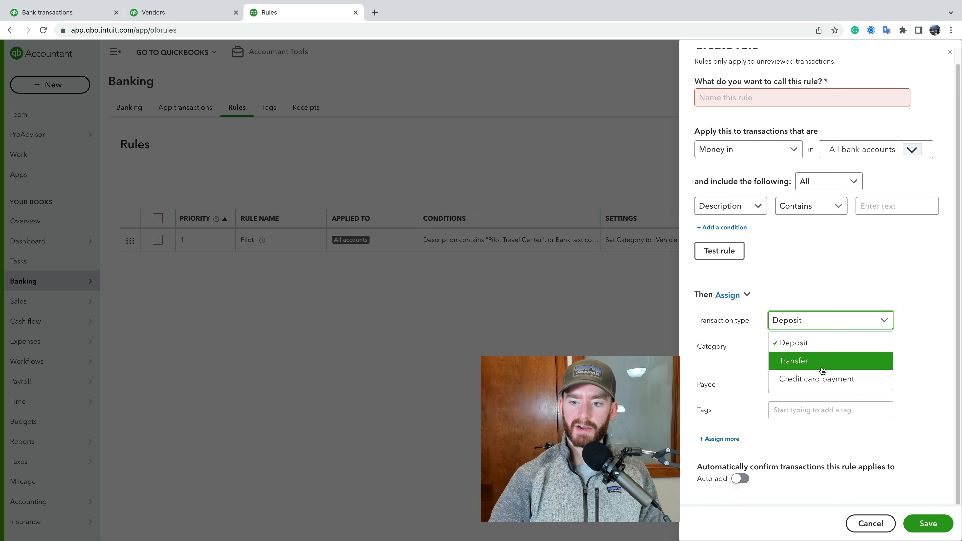
pyautogui.click(822, 369)
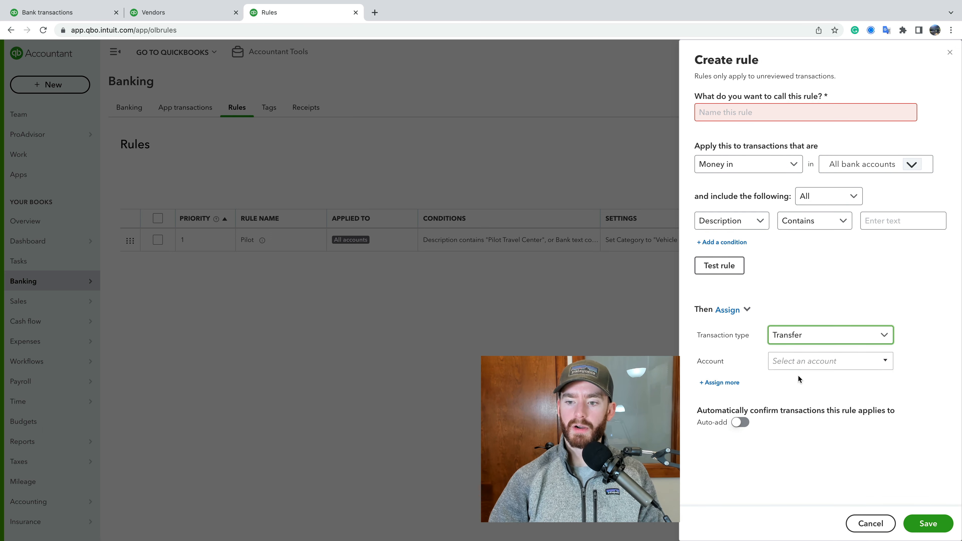
pyautogui.click(797, 360)
pyautogui.write('cle')
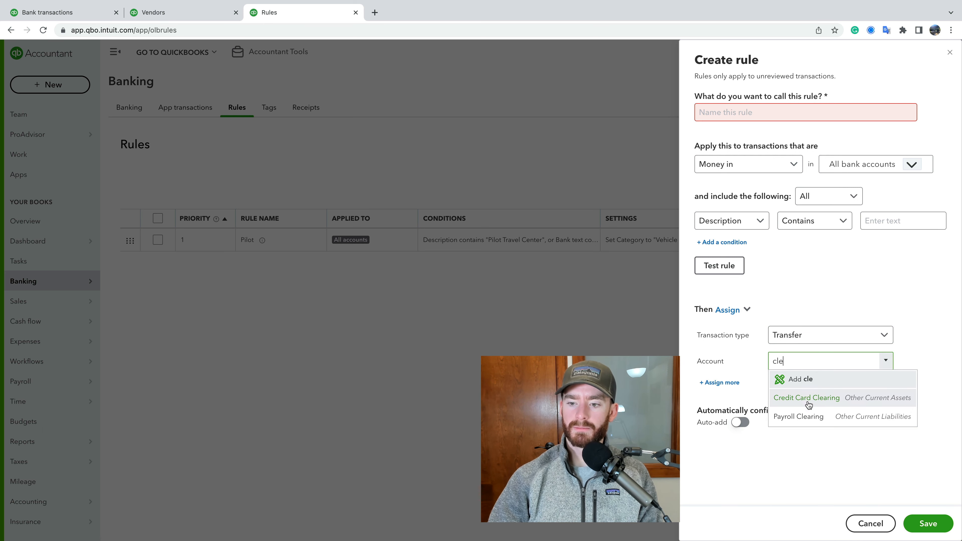
pyautogui.click(809, 397)
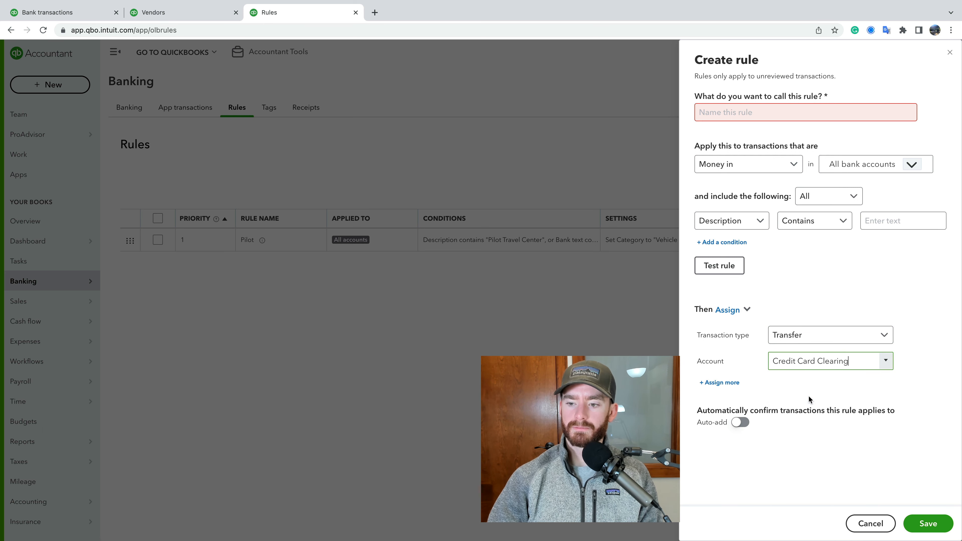
pyautogui.click(842, 304)
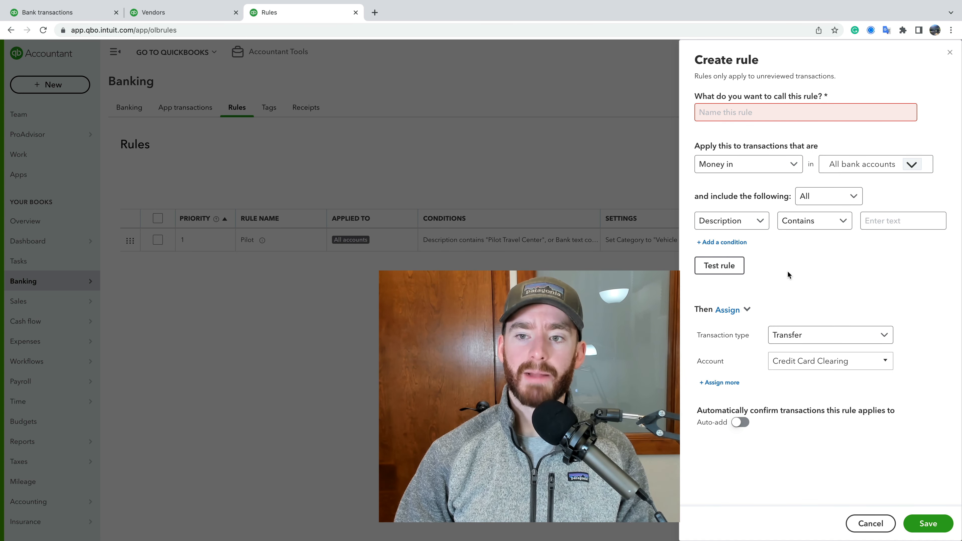
pyautogui.moveTo(814, 144); pyautogui.dragTo(765, 145)
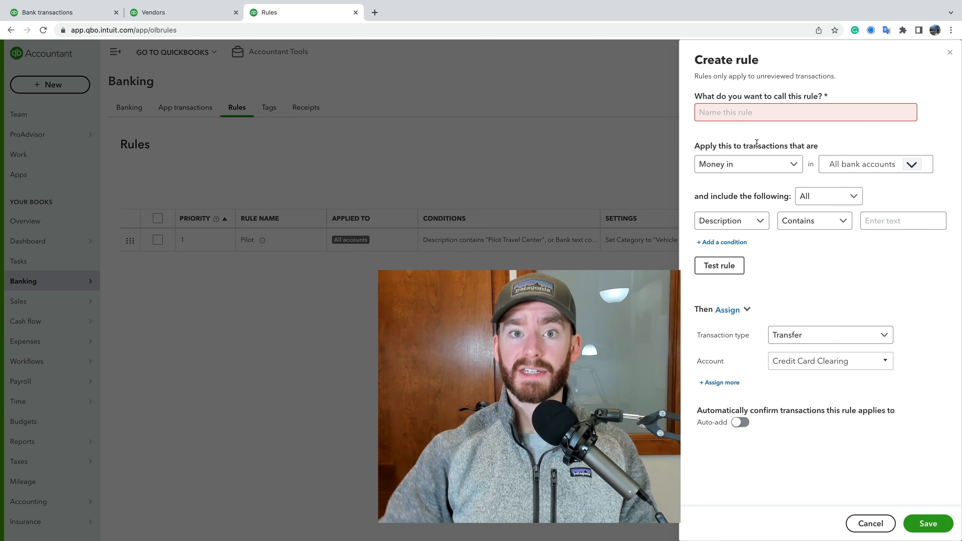
pyautogui.click(951, 53)
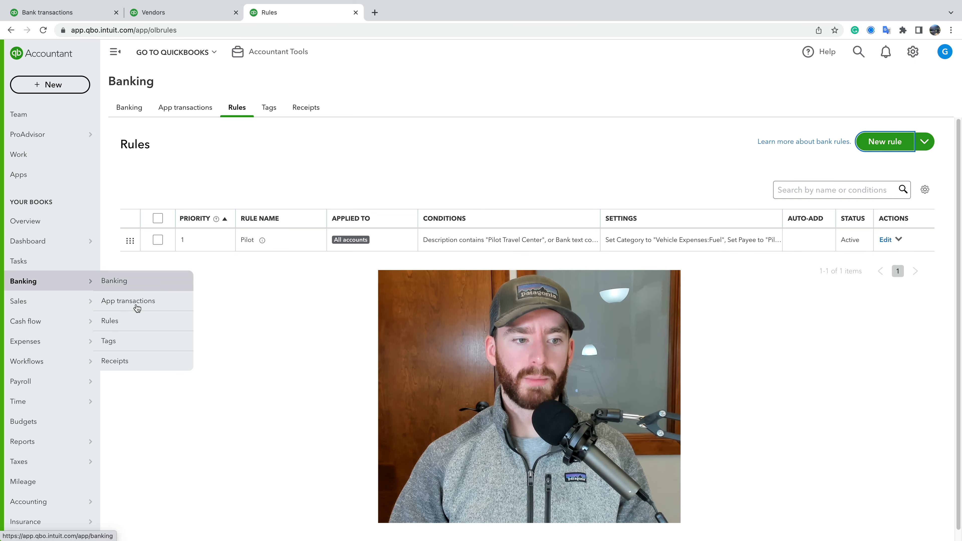
# Step: Open the existing Pilot rule for editing and compare its settings with the transactions in the Bank transactions browser tab
pyautogui.click(799, 189)
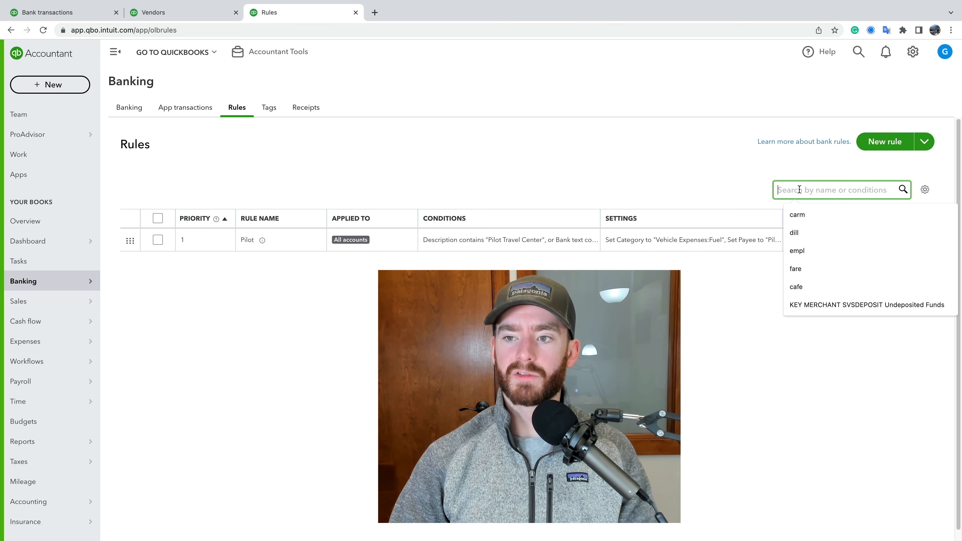
pyautogui.click(729, 173)
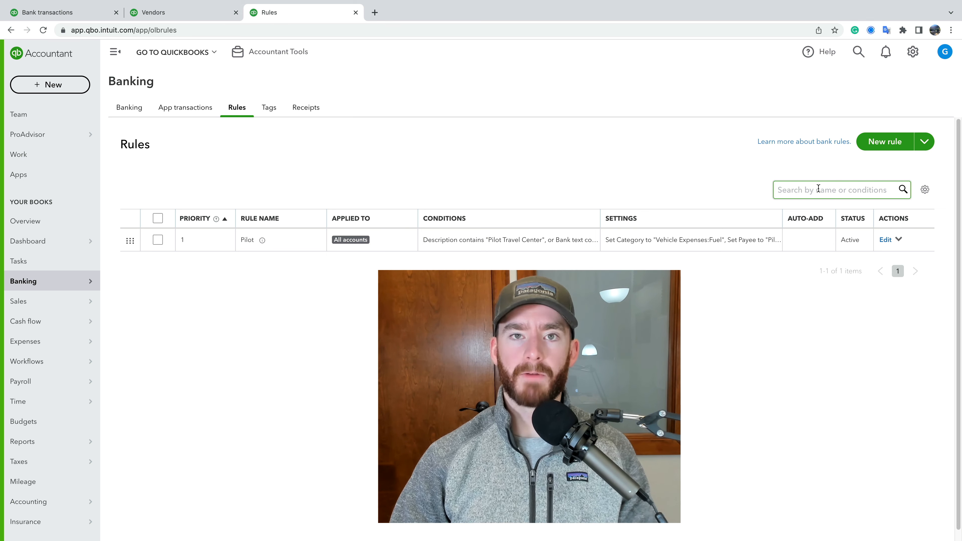
pyautogui.click(885, 240)
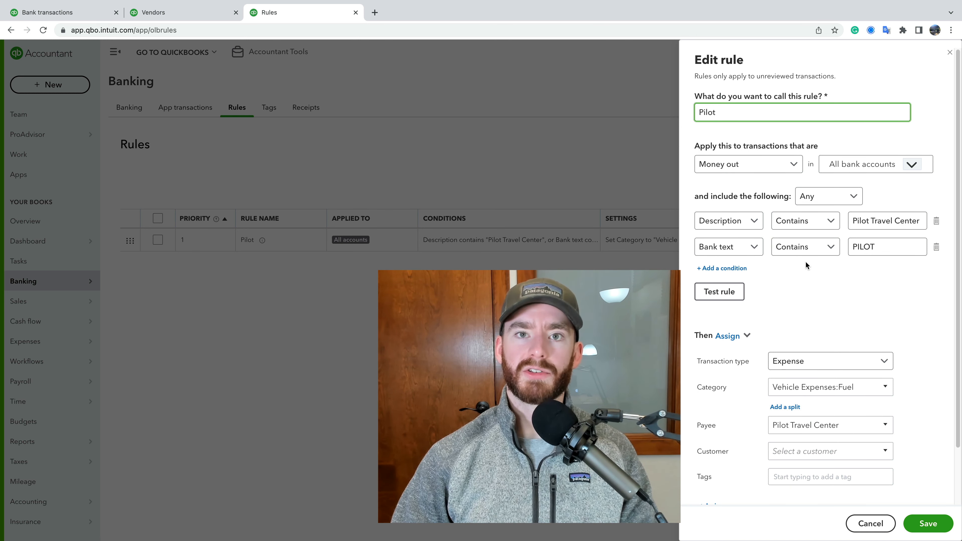
pyautogui.click(61, 12)
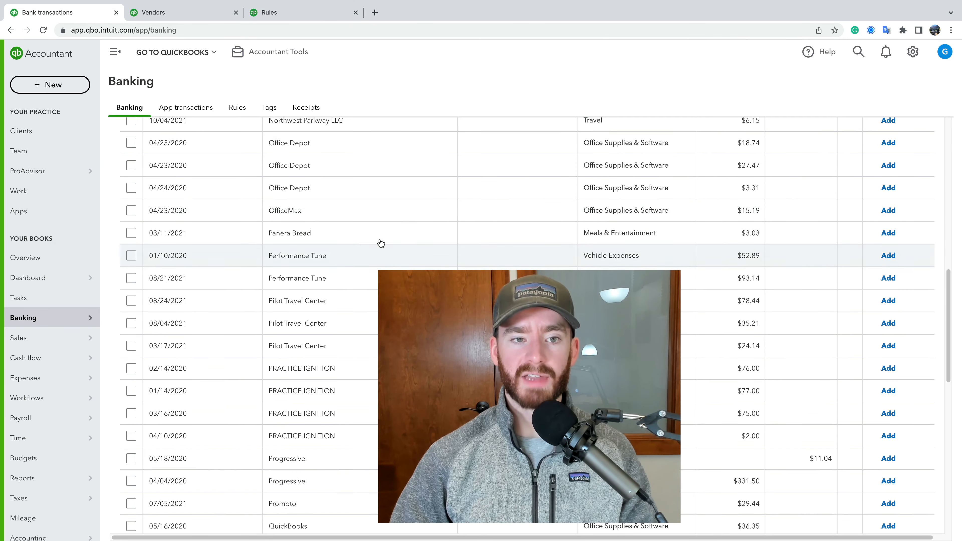
pyautogui.click(299, 11)
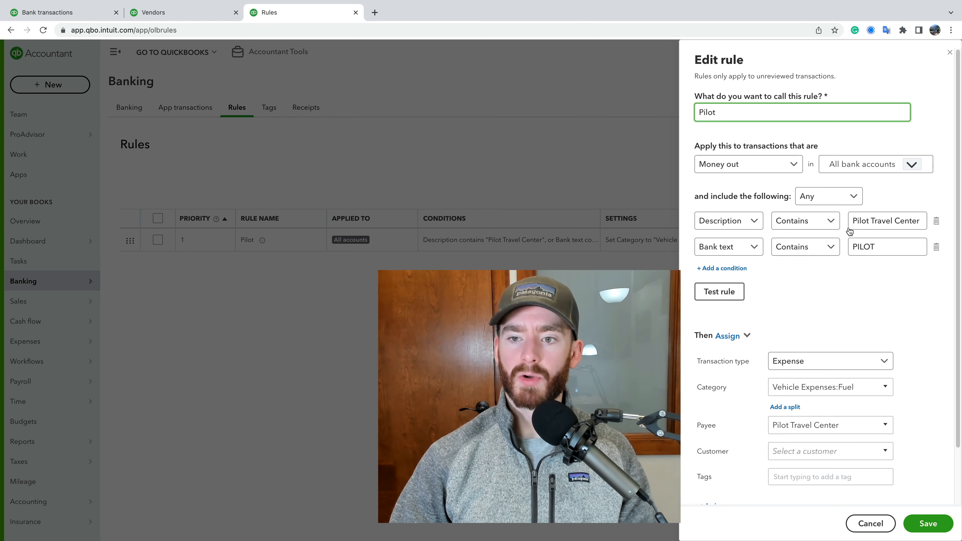